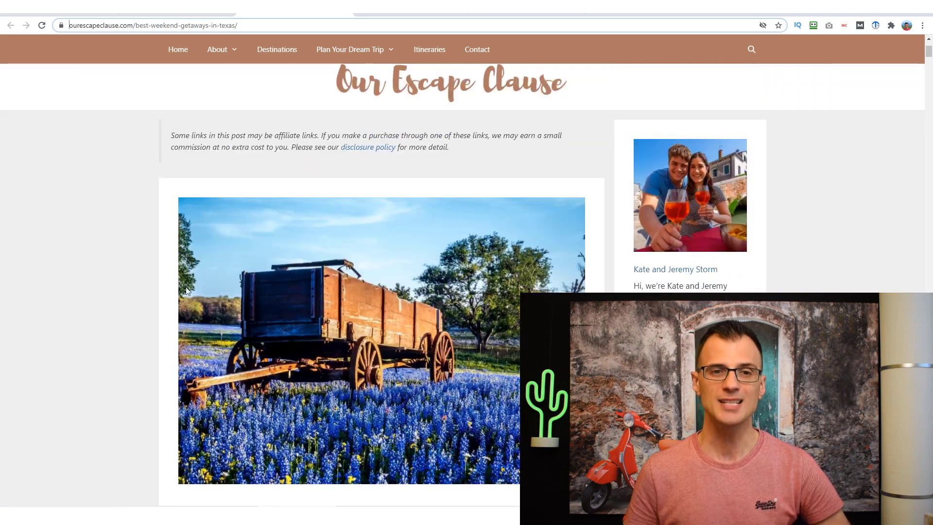
Step: Copy the domain ourescapeclause.com from the travel blog's web address and switch to Semrush
scroll(125, 191, up, 3)
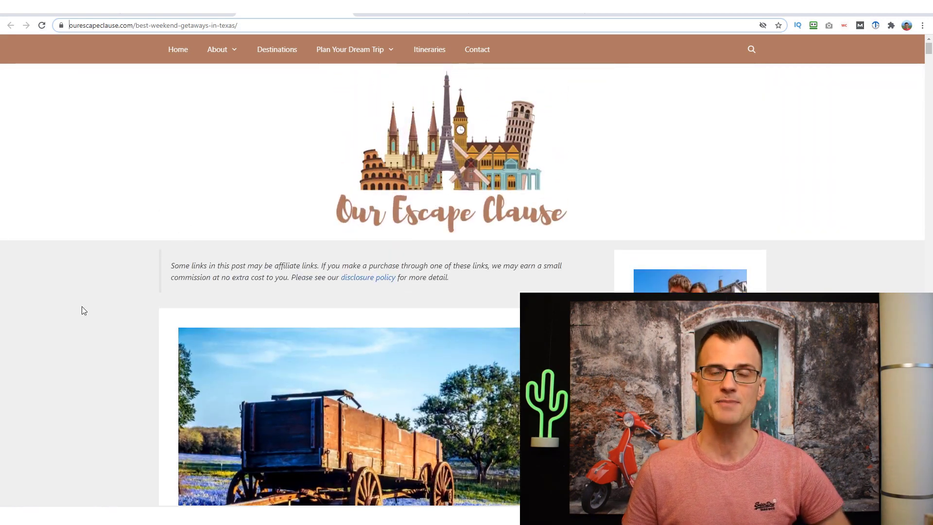
scroll(73, 311, down, 2)
drag(93, 26, 137, 24)
key(ctrl+c)
right_click(155, 25)
click(153, 26)
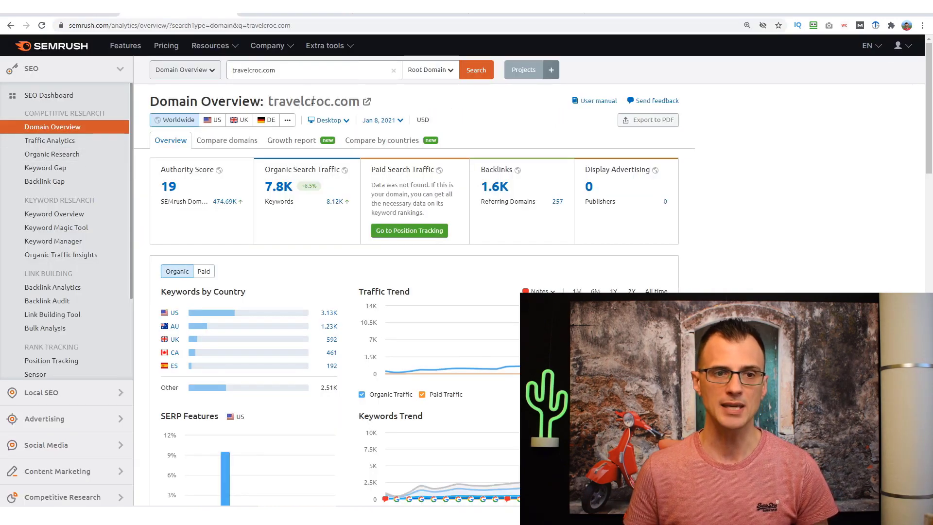
Step: Run a Domain Overview lookup for ourescapeclause.com, replacing the previously searched domain
triple_click(252, 70)
key(ctrl+v)
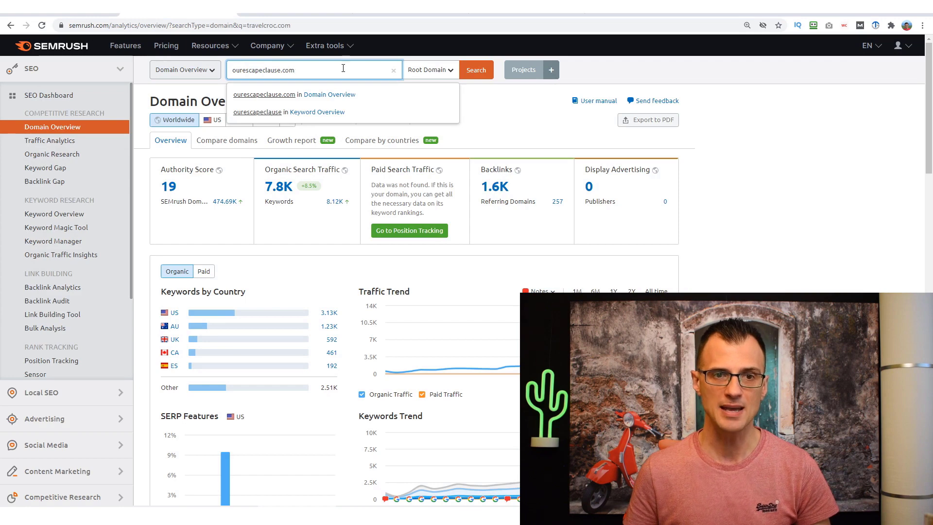
click(477, 73)
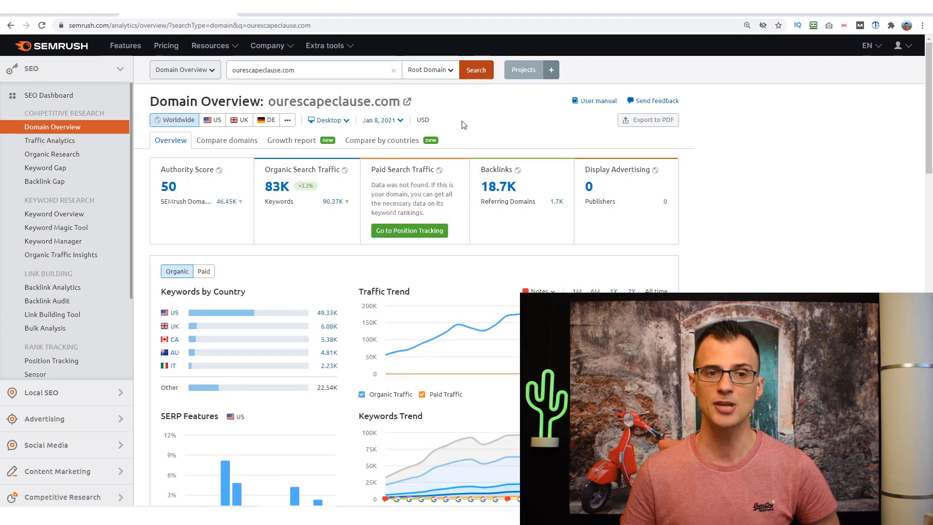
Step: Look over the domain's summary metrics and open its organic search traffic details as an Organic Research positions report
scroll(853, 204, down, 1)
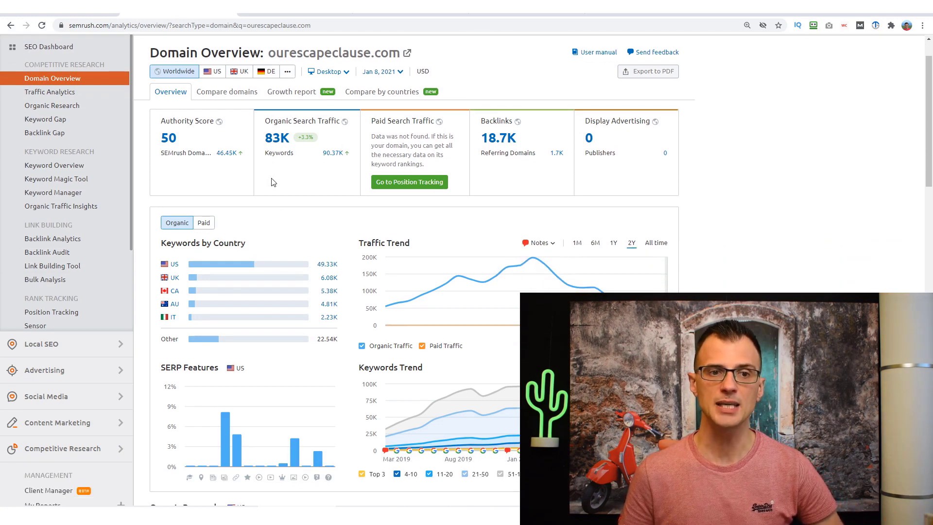
scroll(284, 188, up, 1)
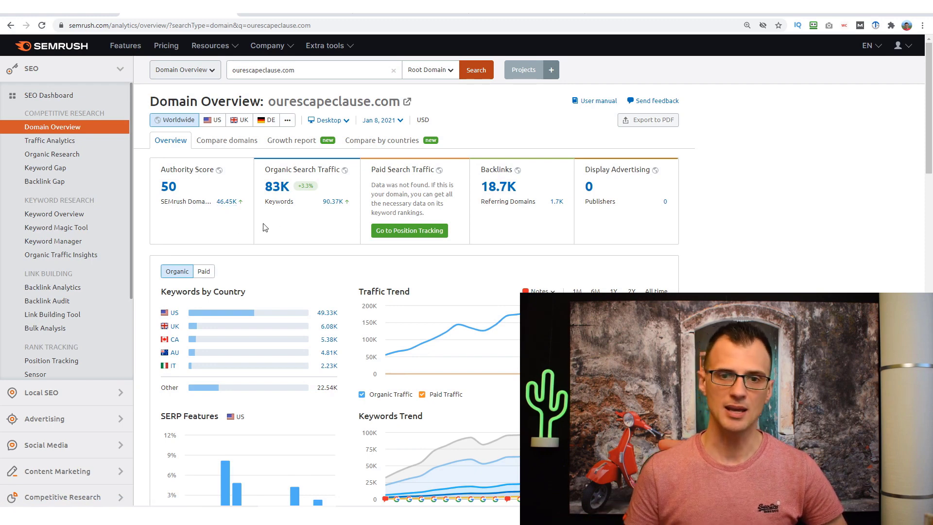
scroll(287, 228, down, 1)
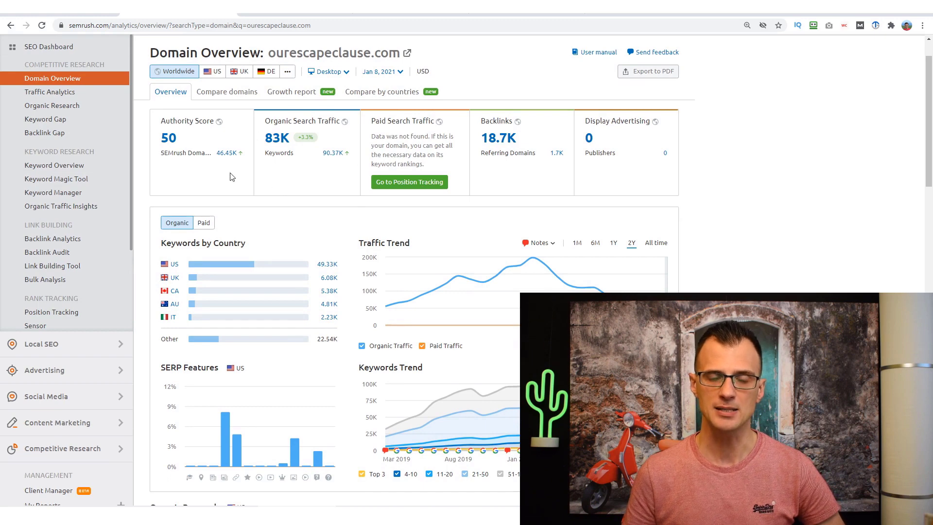
scroll(269, 170, down, 1)
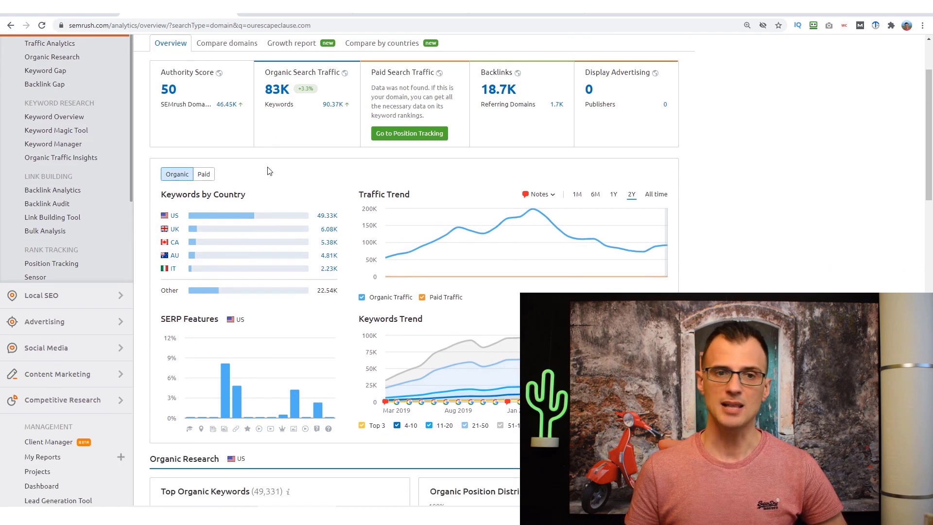
click(277, 89)
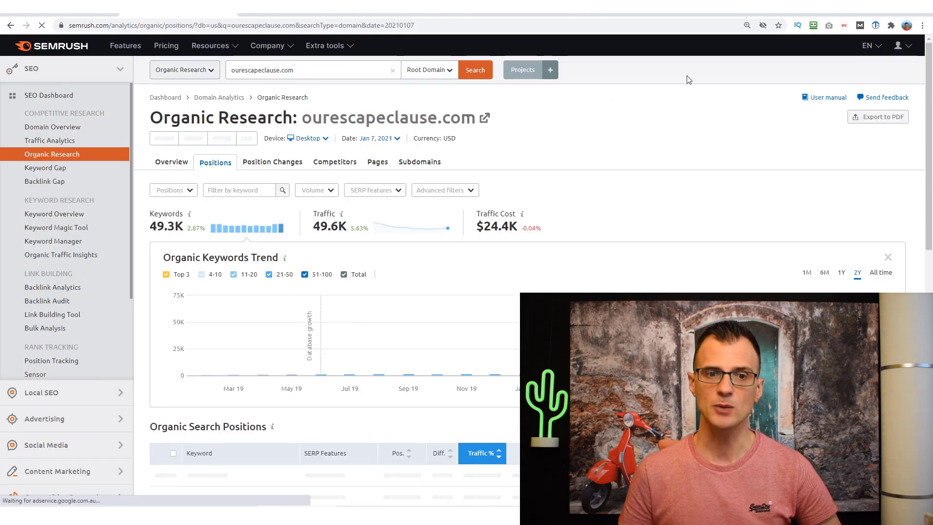
Step: Examine the US organic keywords trend and the list of keywords the domain ranks for
scroll(577, 117, down, 2)
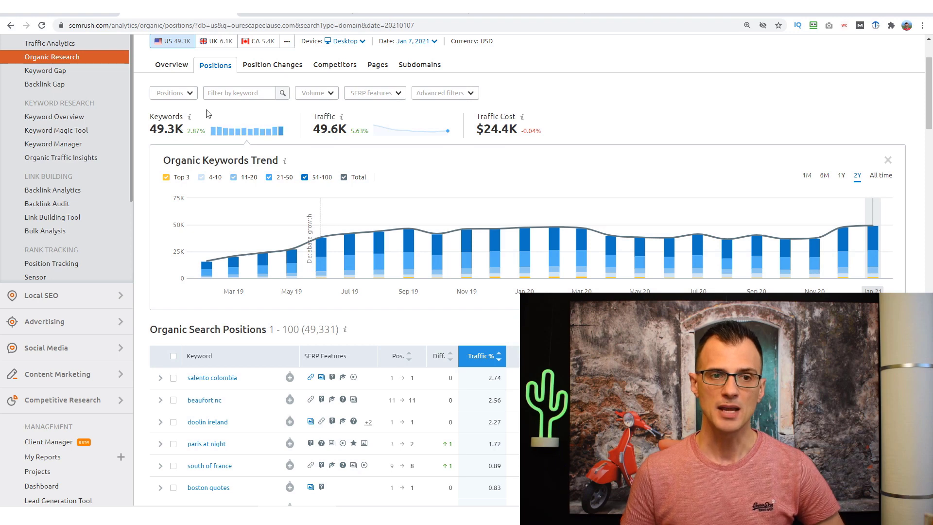
scroll(194, 127, up, 1)
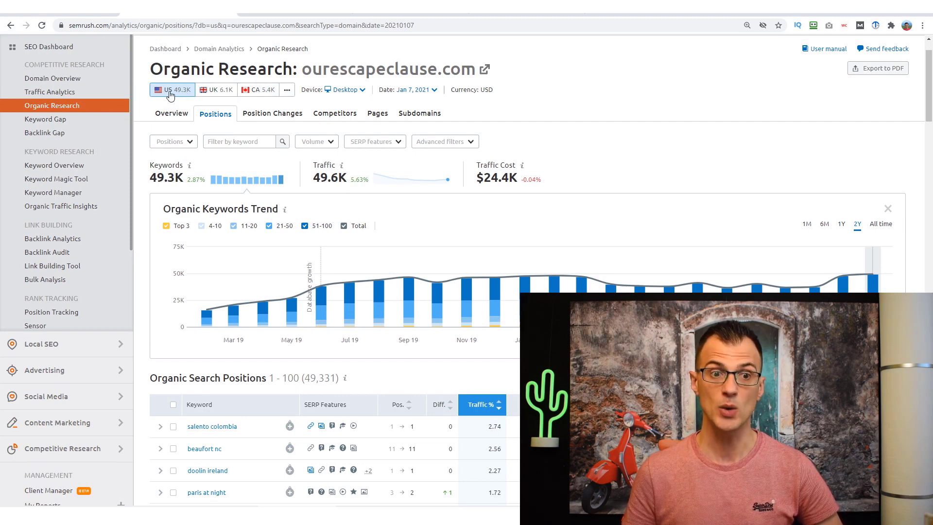
scroll(564, 102, down, 3)
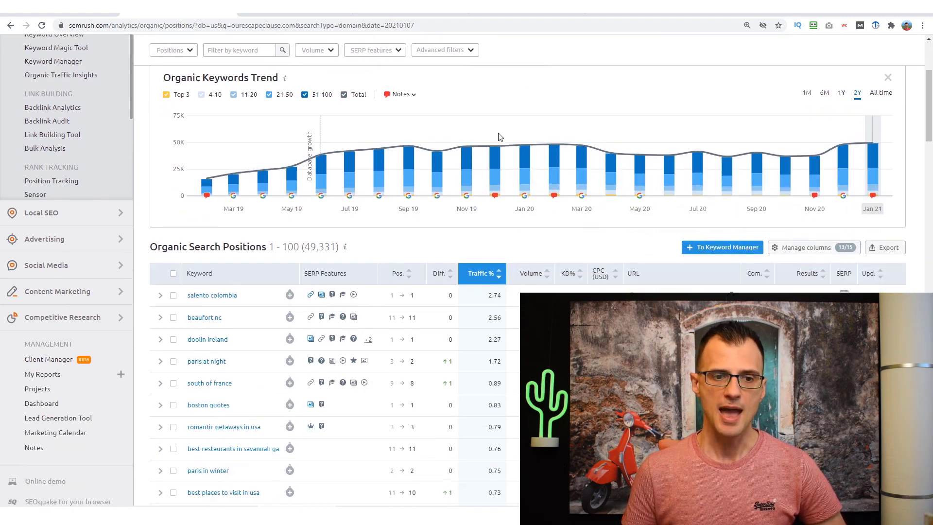
scroll(287, 264, down, 2)
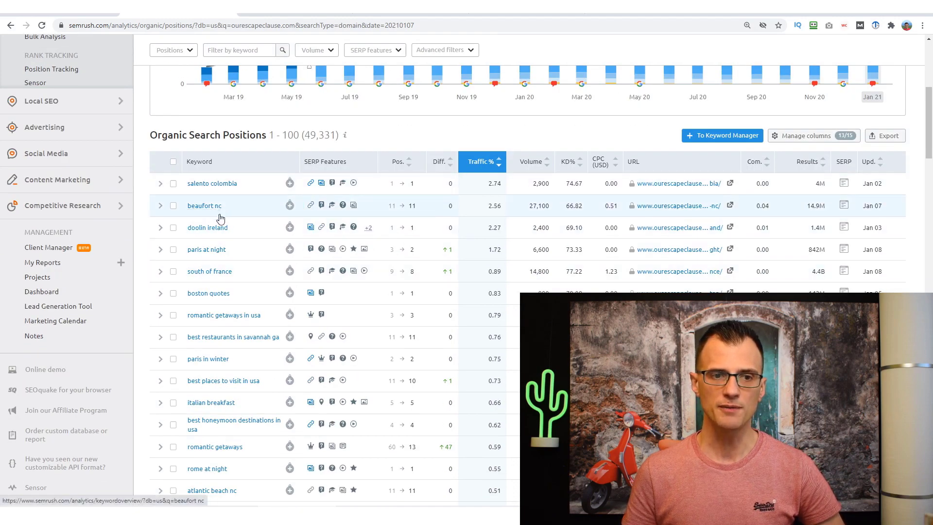
scroll(228, 297, down, 8)
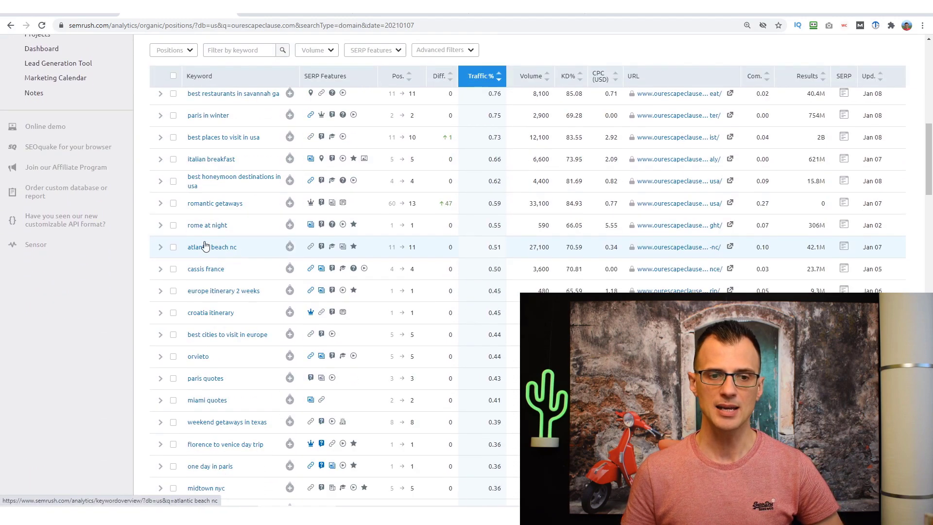
scroll(244, 368, up, 12)
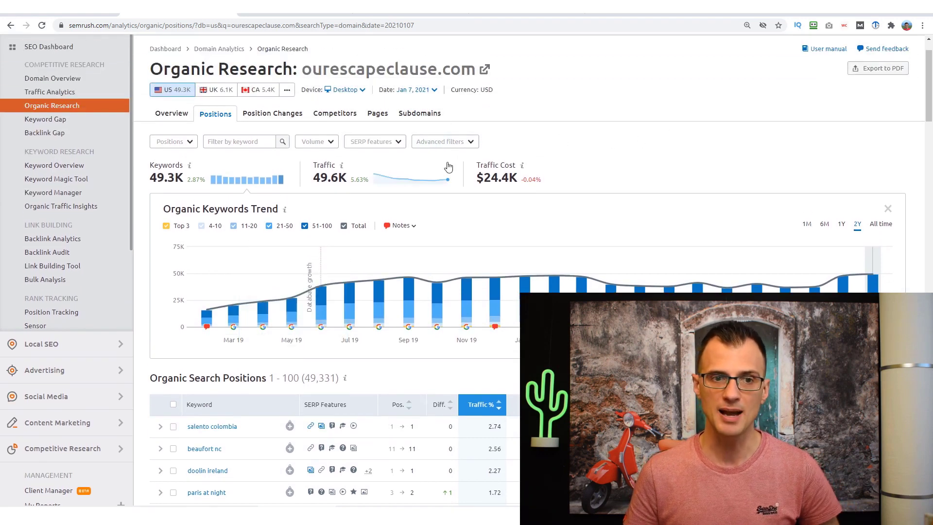
Step: Apply an advanced filter that includes only keywords with KD less than 70
click(455, 146)
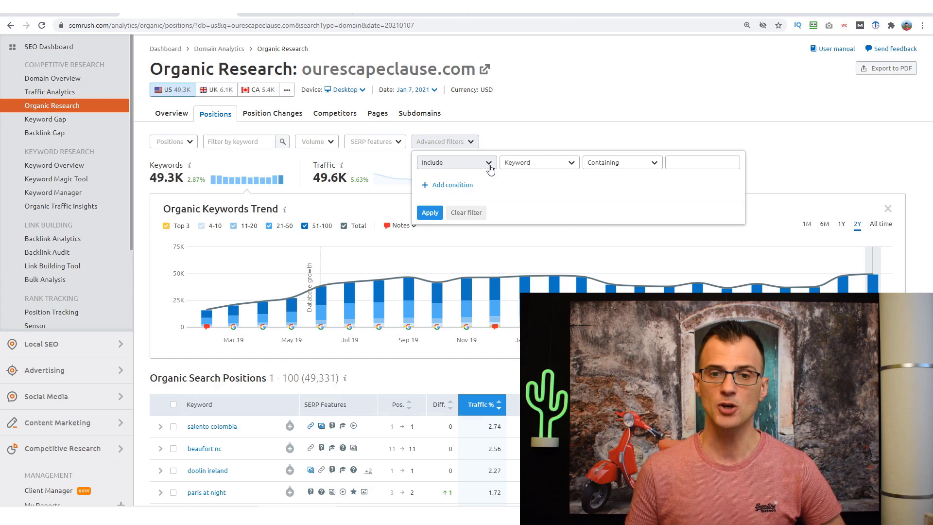
click(525, 166)
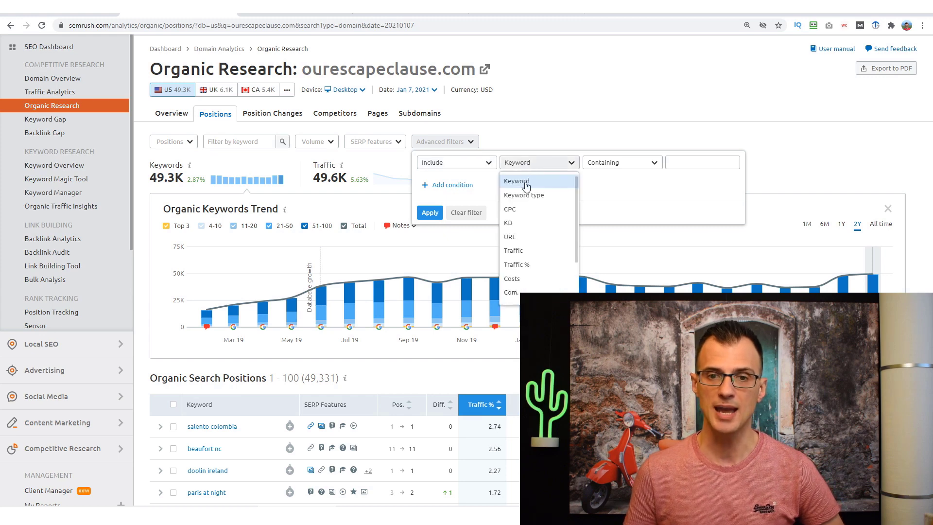
click(526, 224)
click(619, 165)
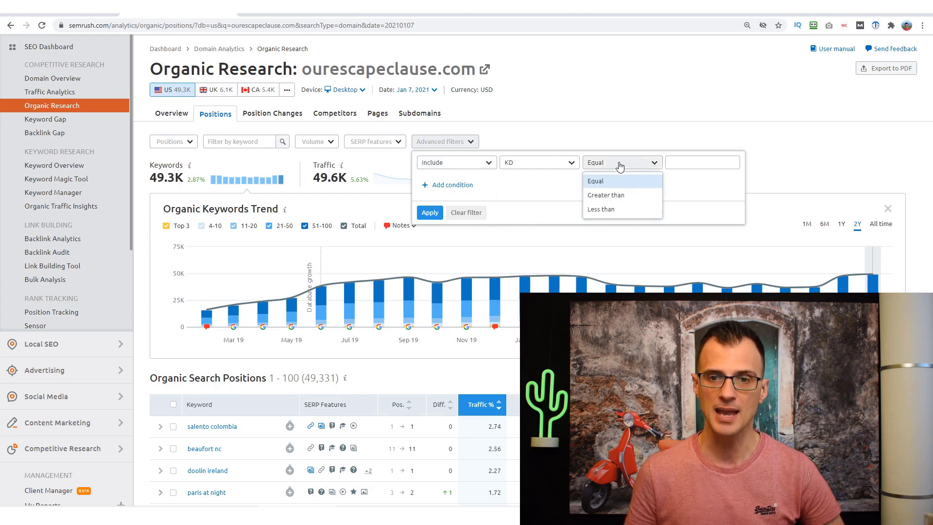
click(619, 210)
click(712, 163)
text(7)
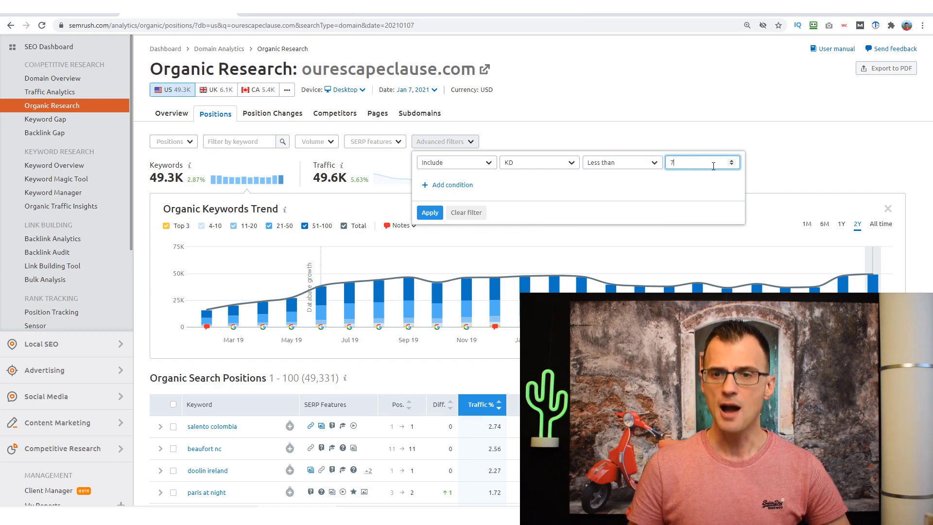
text(0)
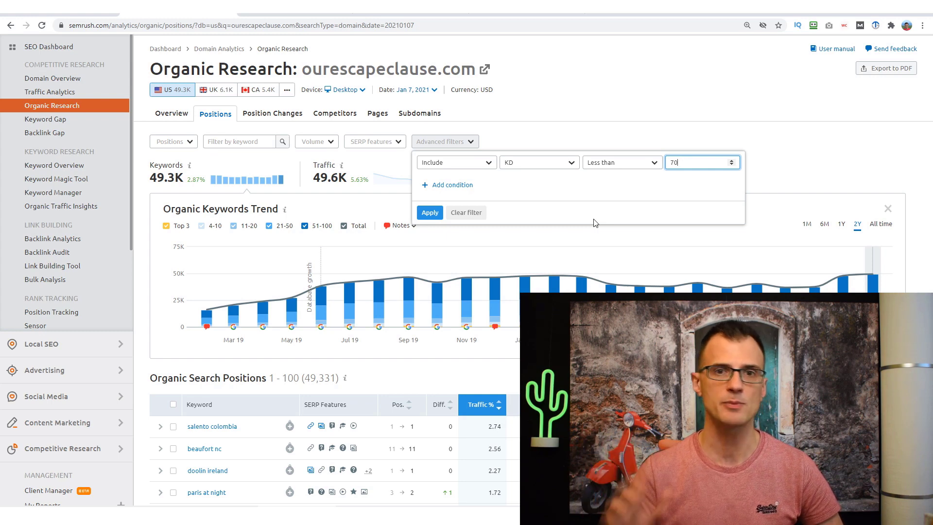
click(429, 214)
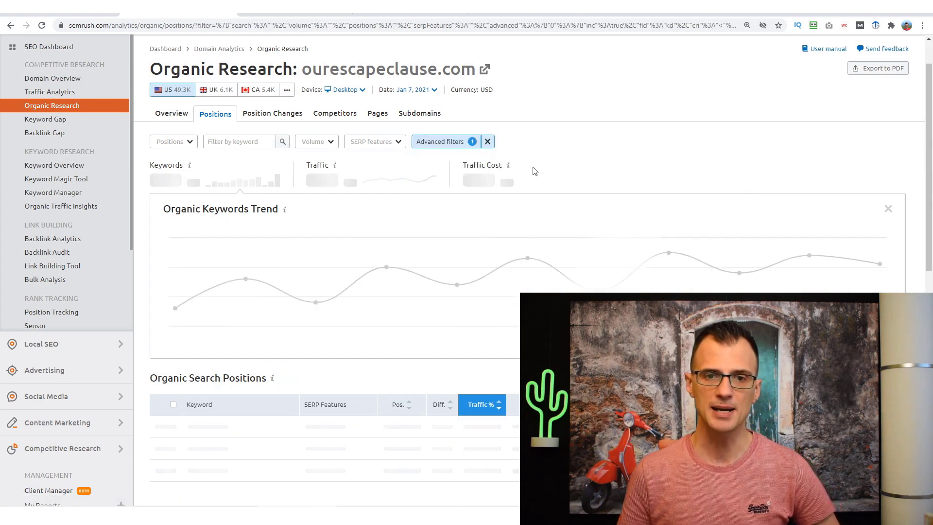
Step: Add a second advanced filter condition including keywords with a words count greater than 4, and apply it
scroll(167, 203, down, 5)
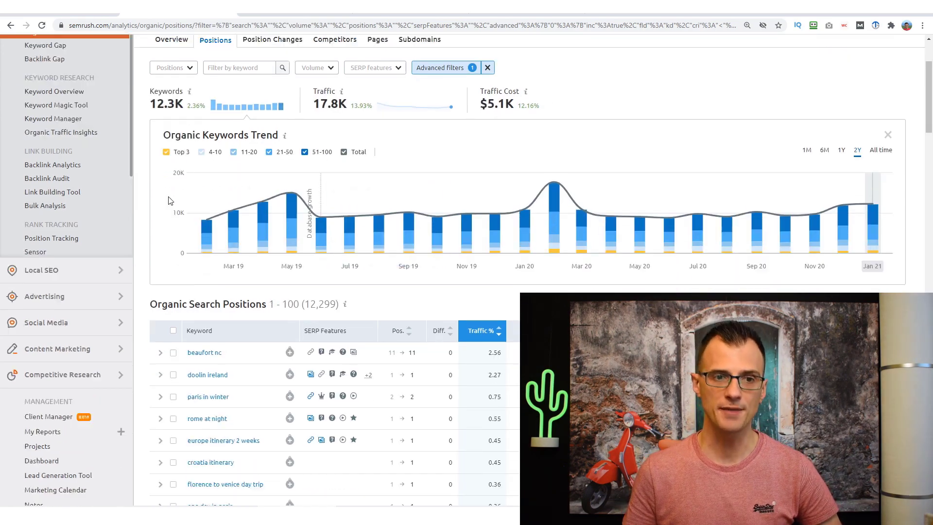
scroll(504, 294, up, 6)
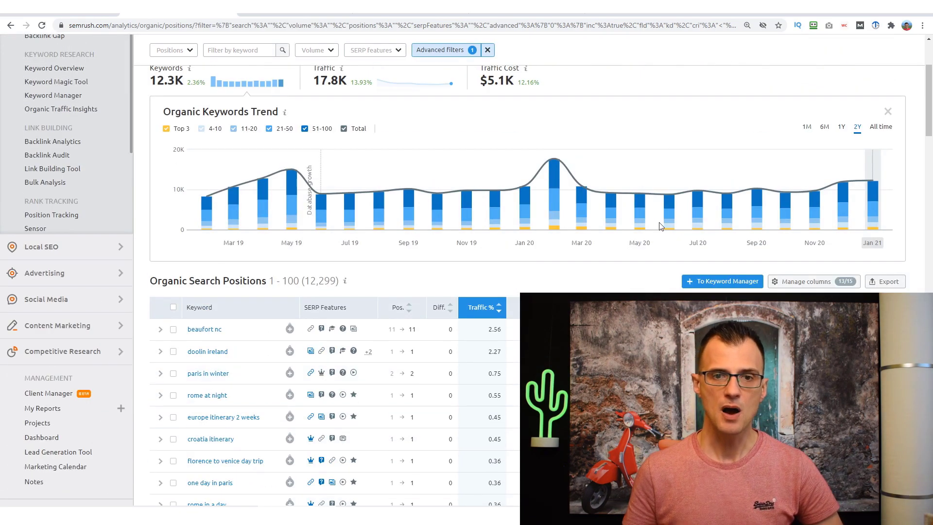
click(466, 193)
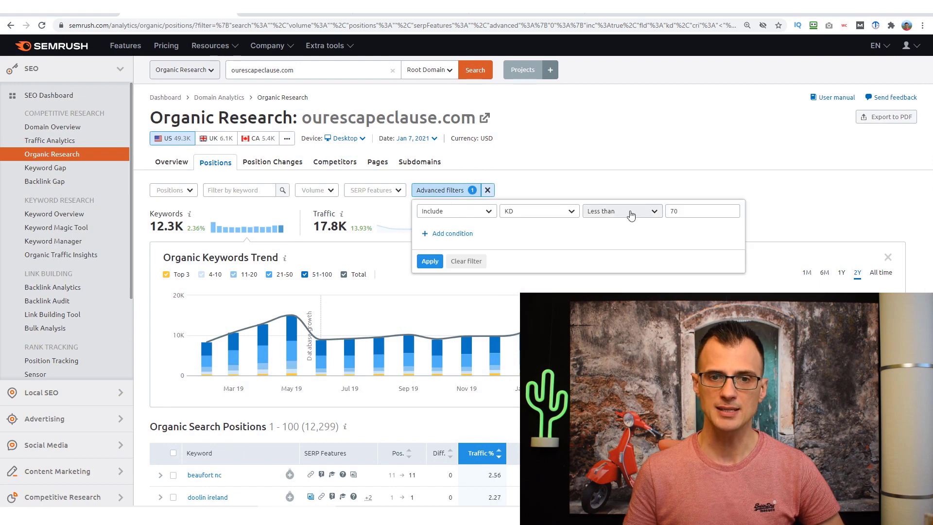
click(452, 234)
scroll(637, 221, down, 3)
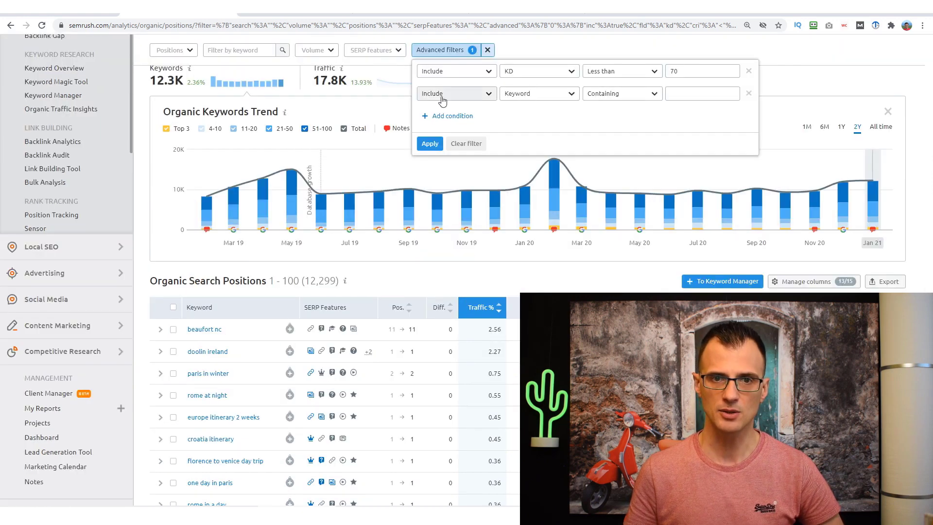
click(529, 94)
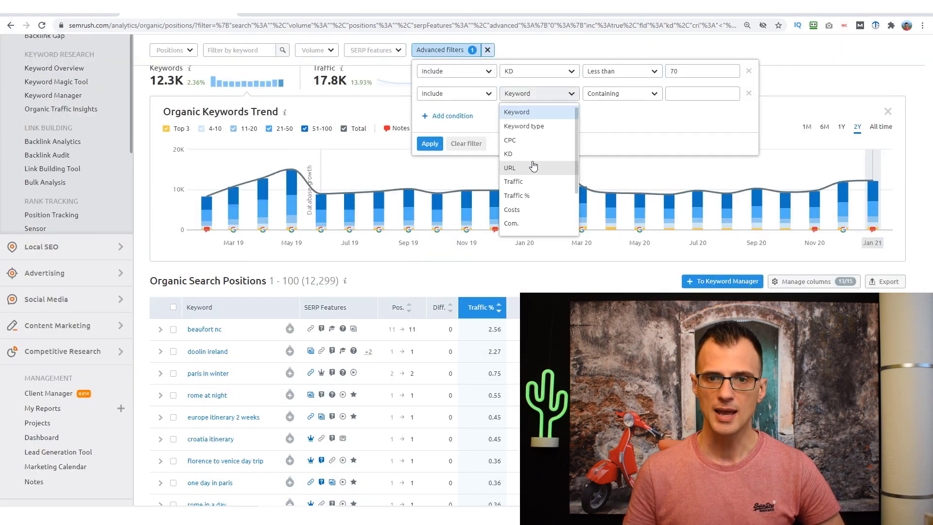
scroll(534, 152, down, 2)
click(534, 216)
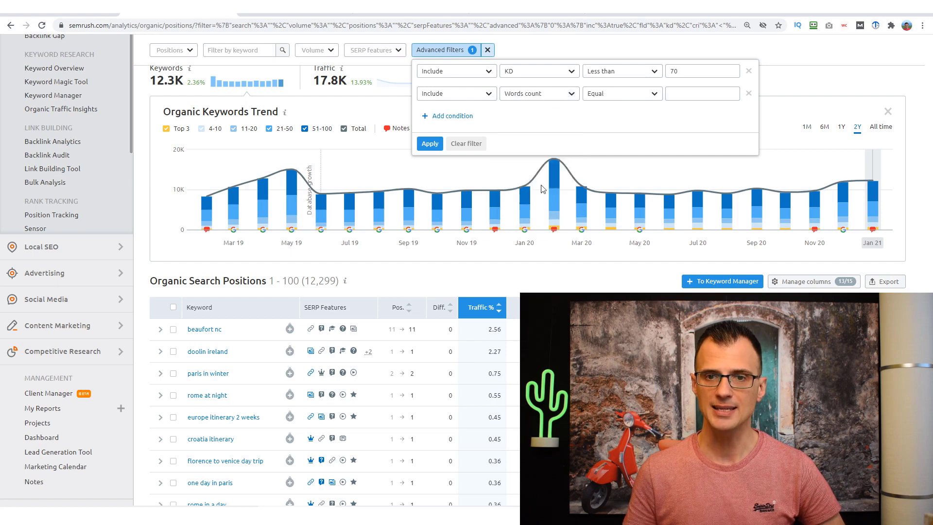
click(626, 99)
click(622, 126)
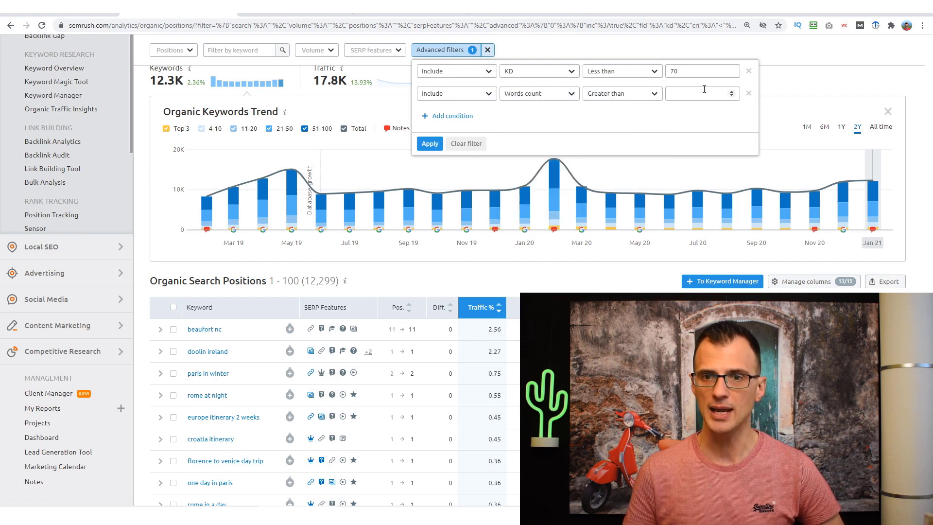
click(694, 93)
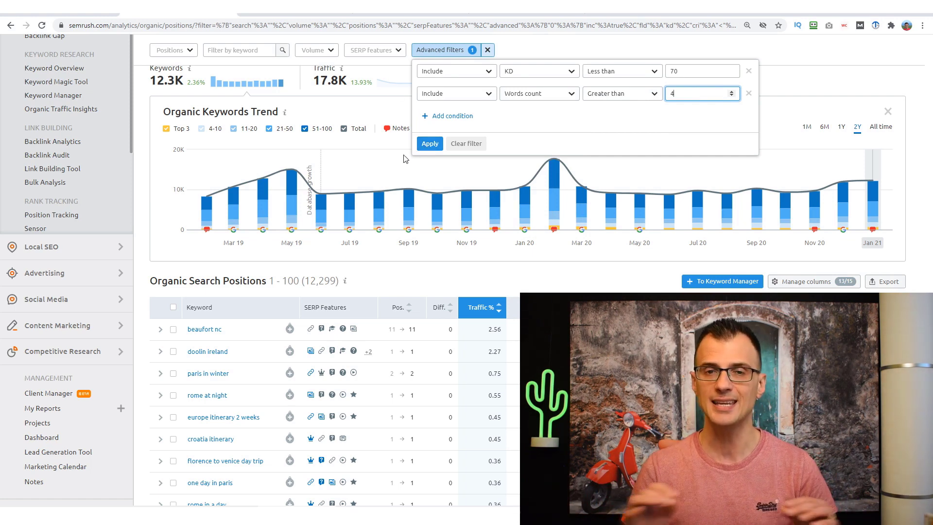
click(434, 148)
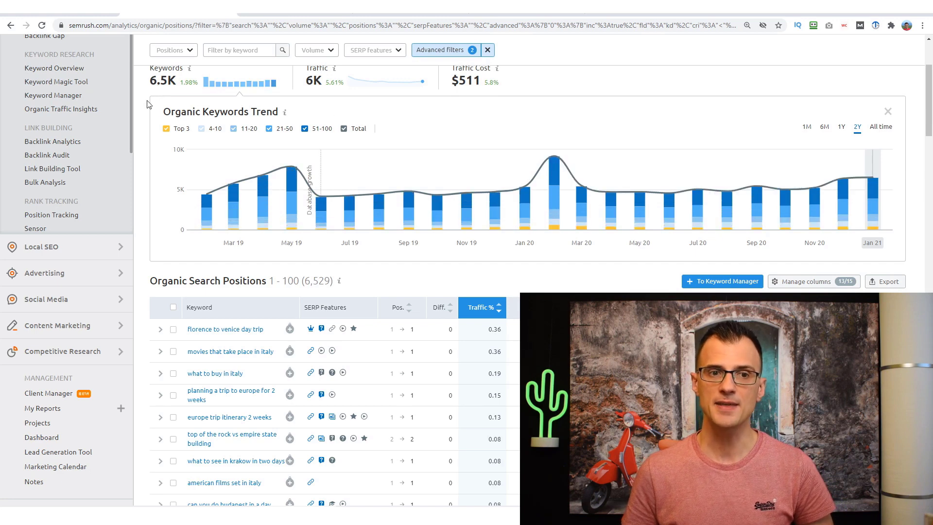
Step: Tighten the advanced filters to KD less than 64 and words count greater than 5, and apply them
scroll(166, 218, down, 5)
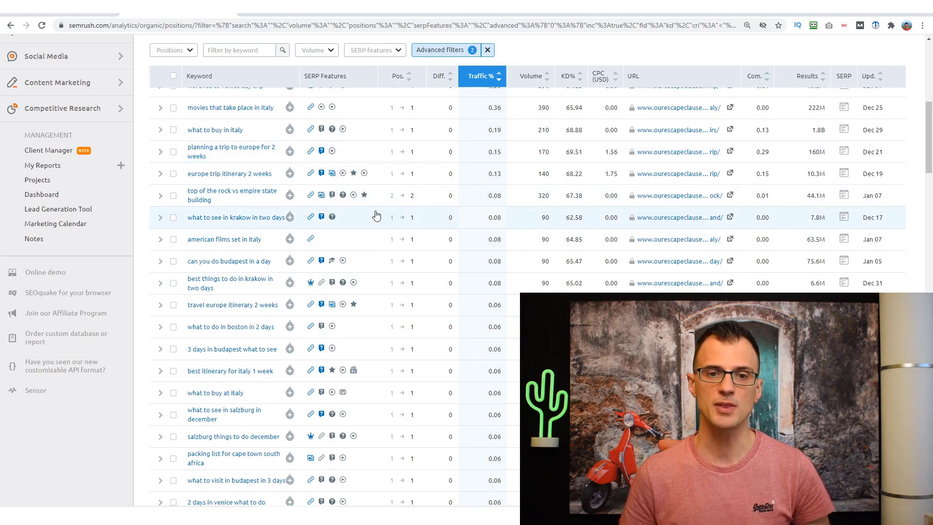
scroll(384, 217, up, 1)
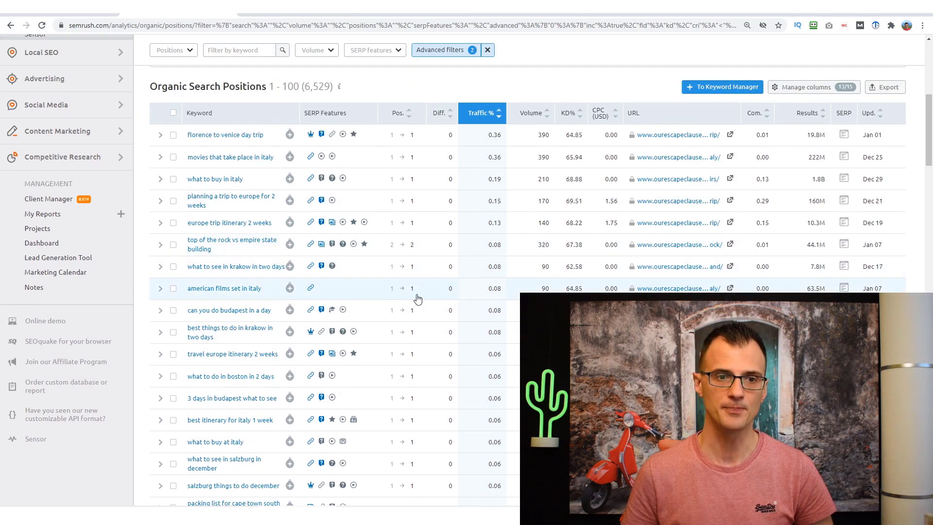
scroll(418, 299, up, 7)
scroll(510, 286, down, 6)
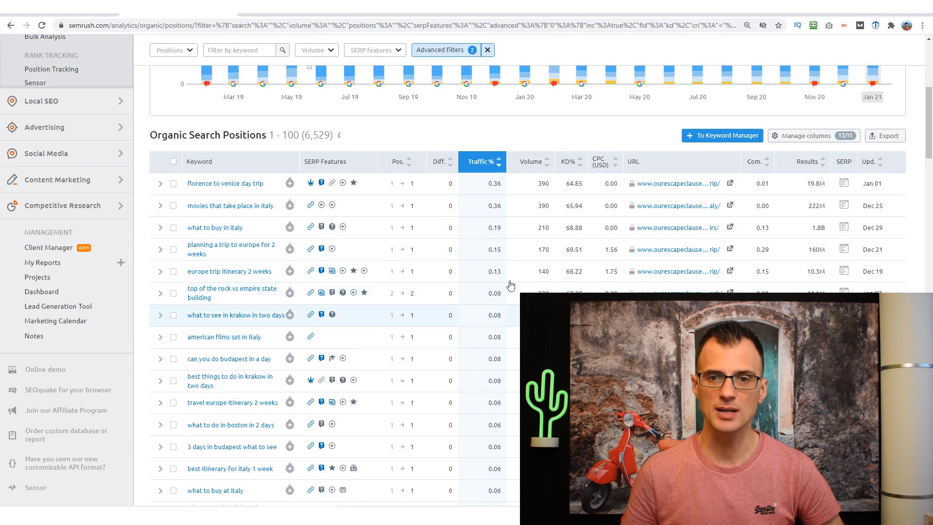
scroll(141, 125, up, 4)
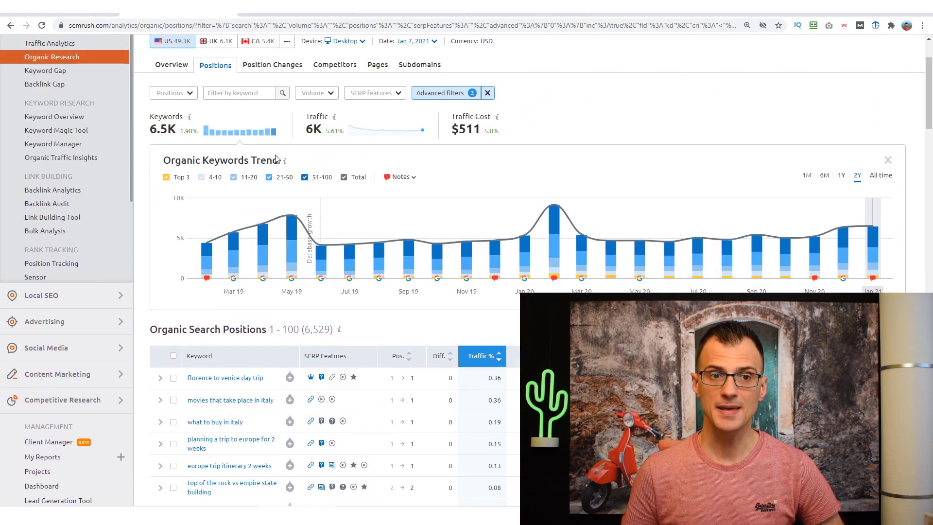
click(452, 93)
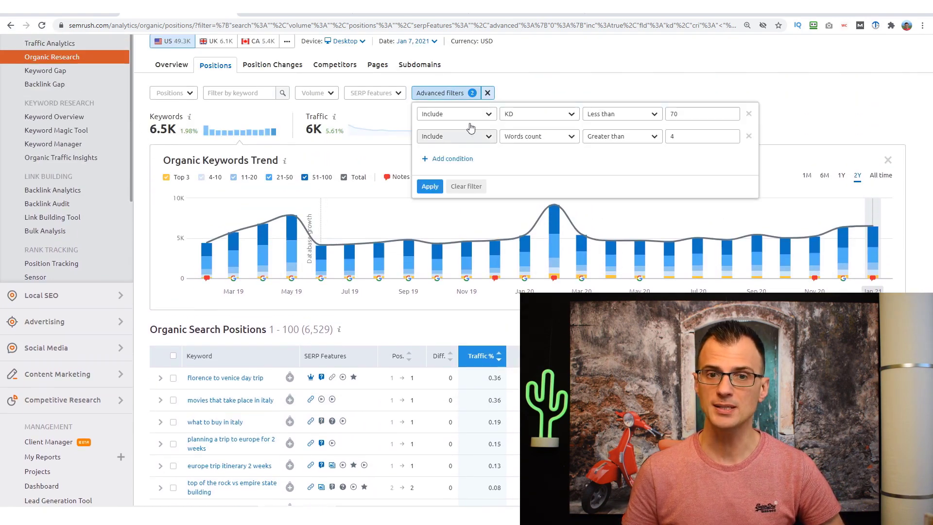
click(705, 113)
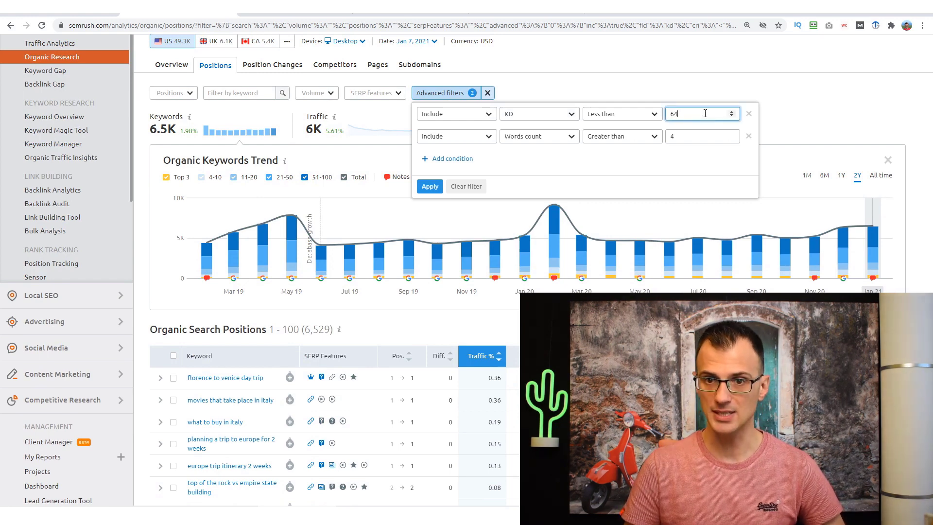
click(674, 134)
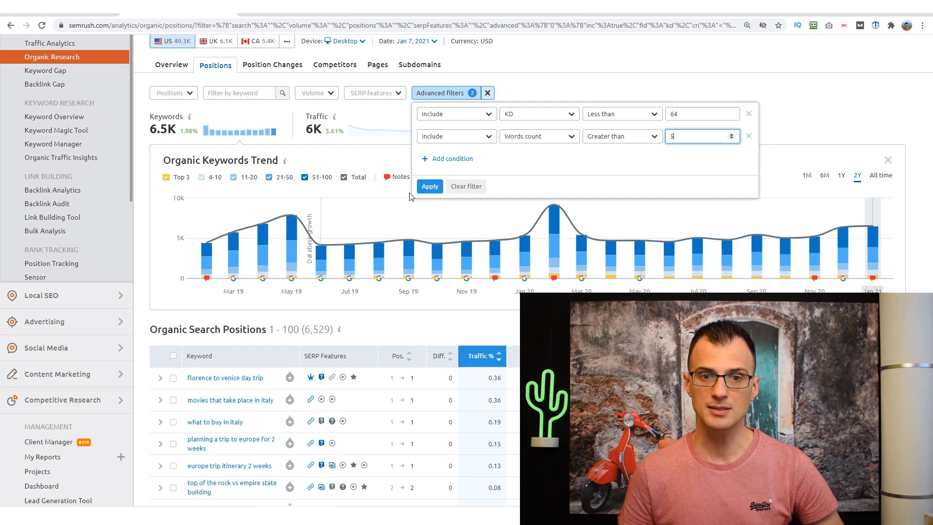
click(428, 186)
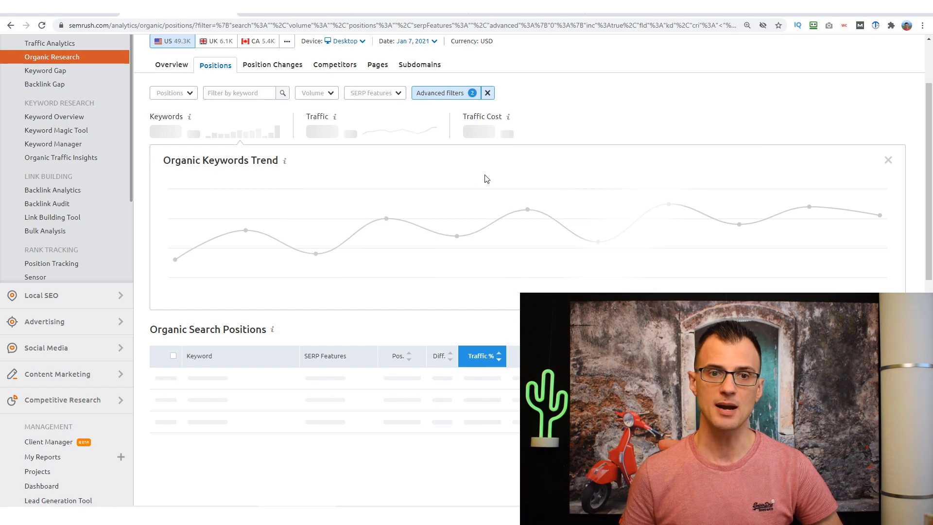
Step: Review the filtered keywords and open the keyword "what to do in bologna one day" in a new tab
scroll(486, 179, up, 2)
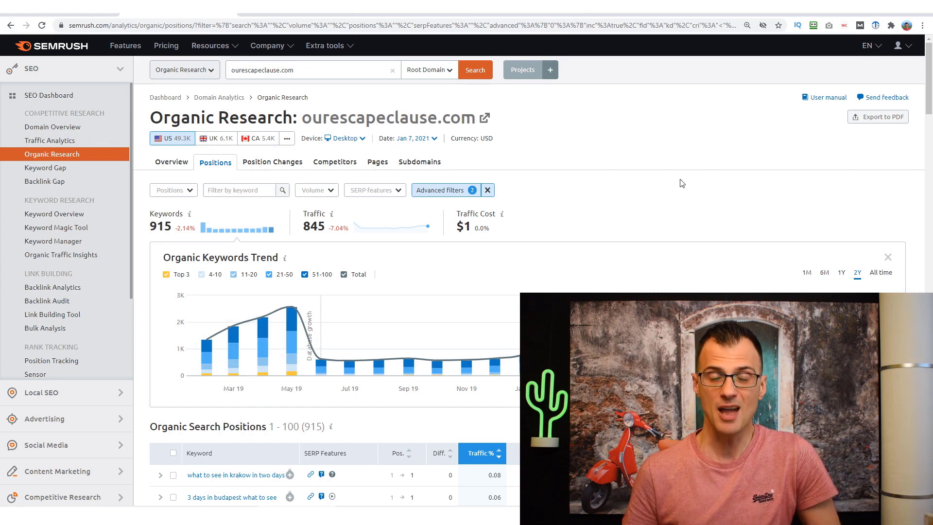
scroll(765, 194, down, 2)
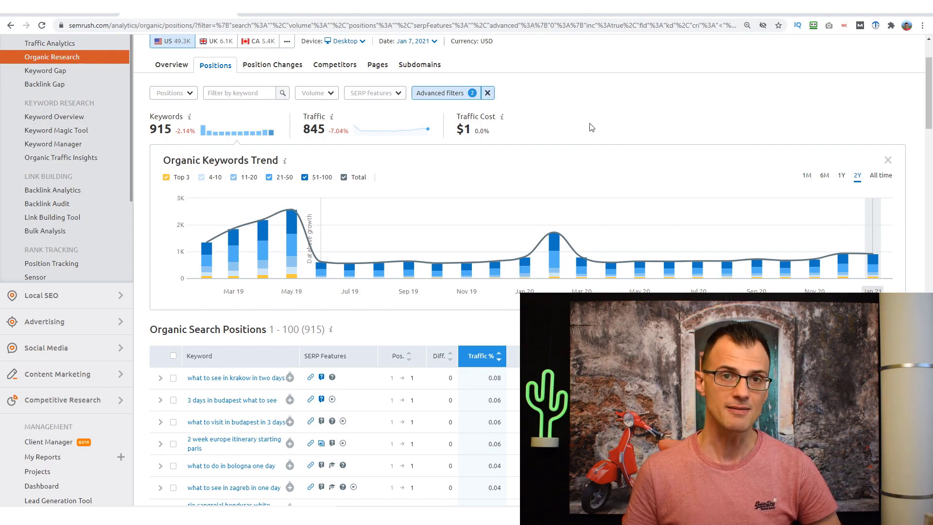
scroll(554, 252, down, 6)
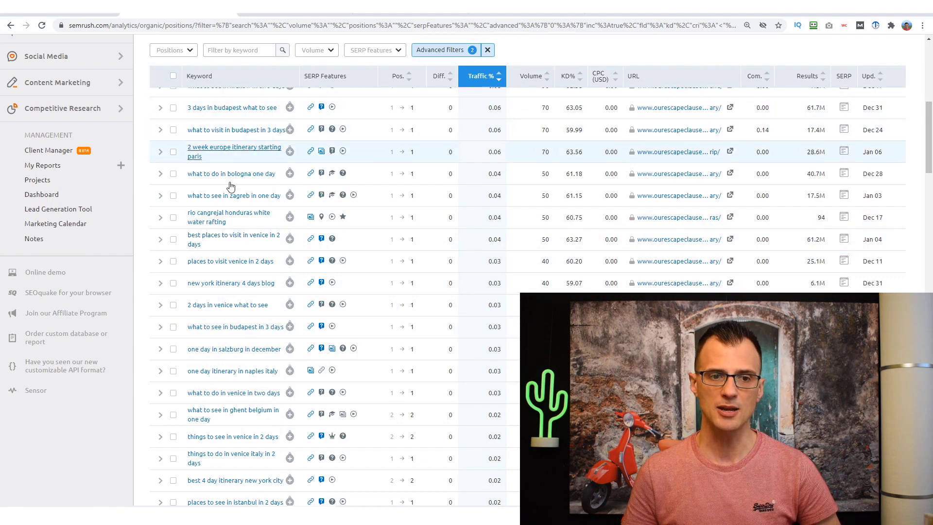
scroll(311, 297, up, 2)
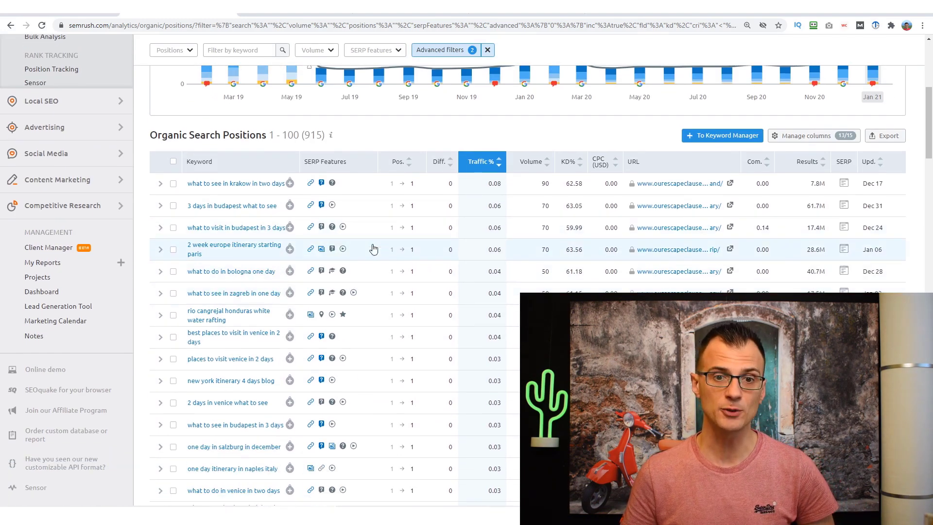
scroll(360, 278, down, 2)
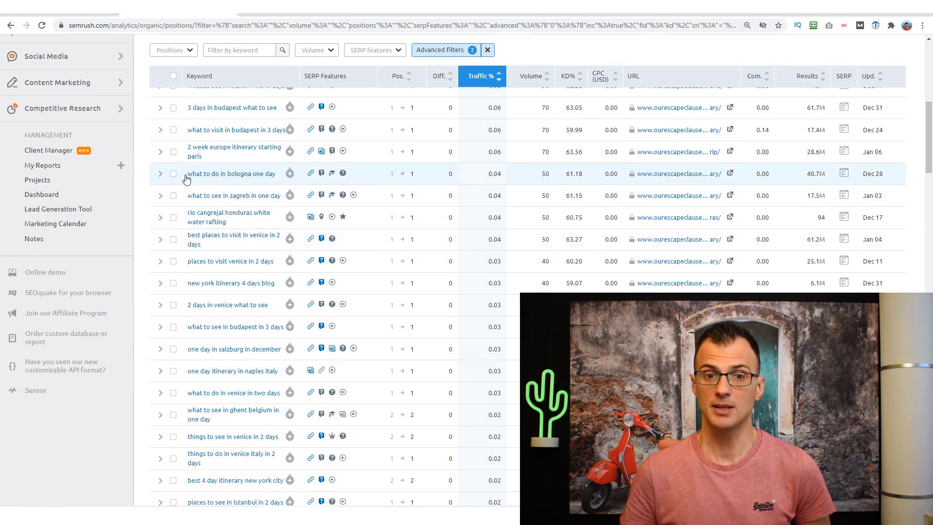
scroll(194, 179, down, 1)
scroll(202, 180, up, 1)
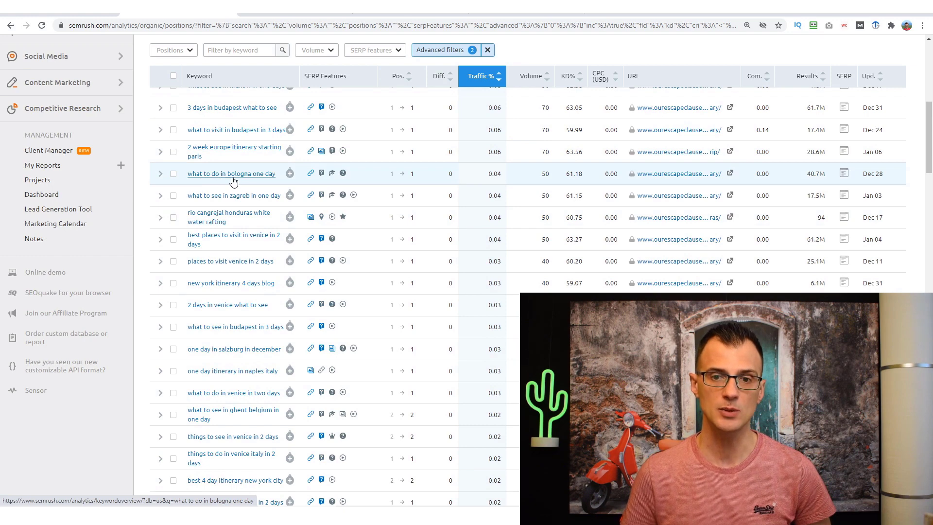
right_click(218, 176)
click(235, 180)
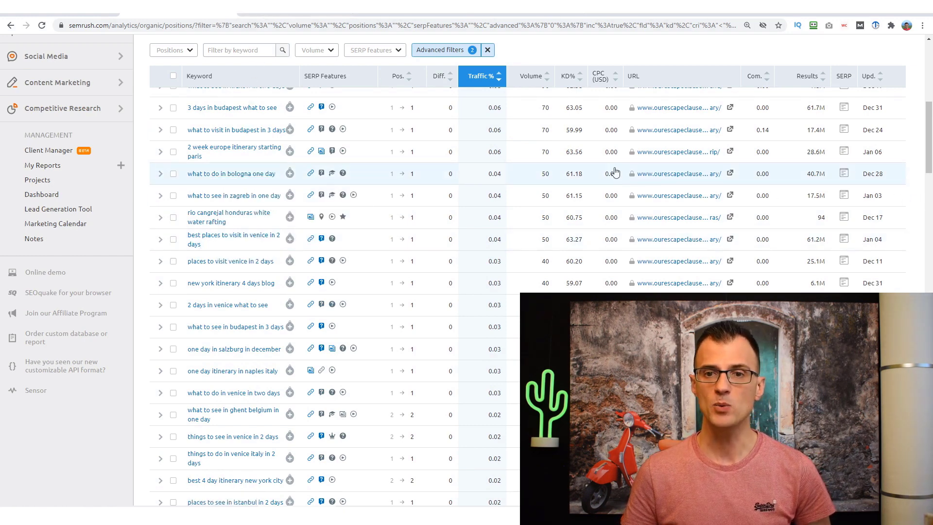
Step: Examine the filtered organic search positions, comparing the keywords' rankings, search volume and KD%
scroll(656, 185, up, 1)
scroll(547, 210, down, 2)
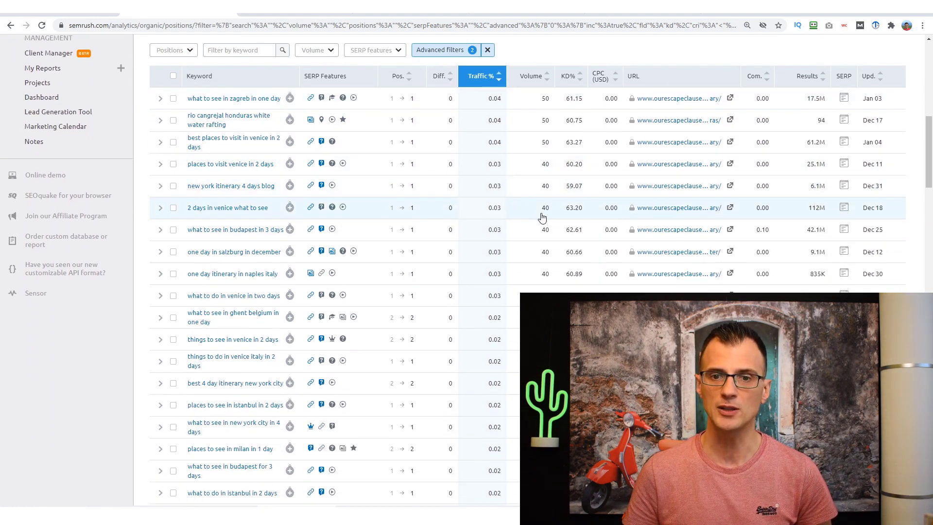
scroll(537, 204, up, 3)
scroll(536, 204, down, 4)
scroll(537, 206, down, 8)
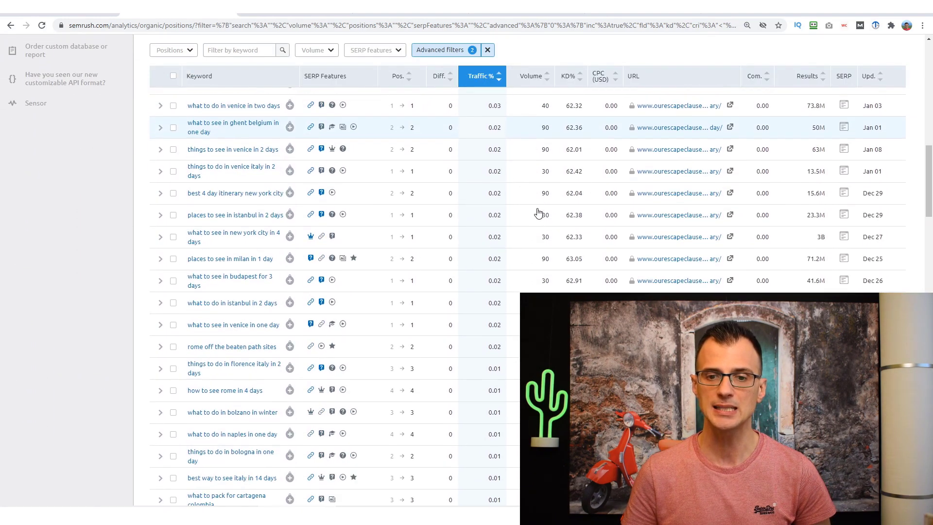
scroll(530, 199, up, 9)
scroll(525, 194, up, 10)
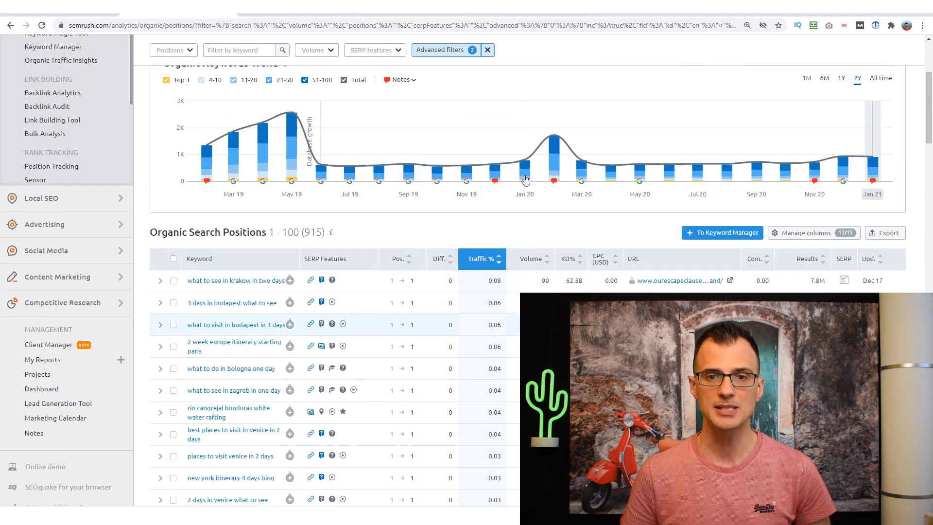
scroll(530, 218, down, 8)
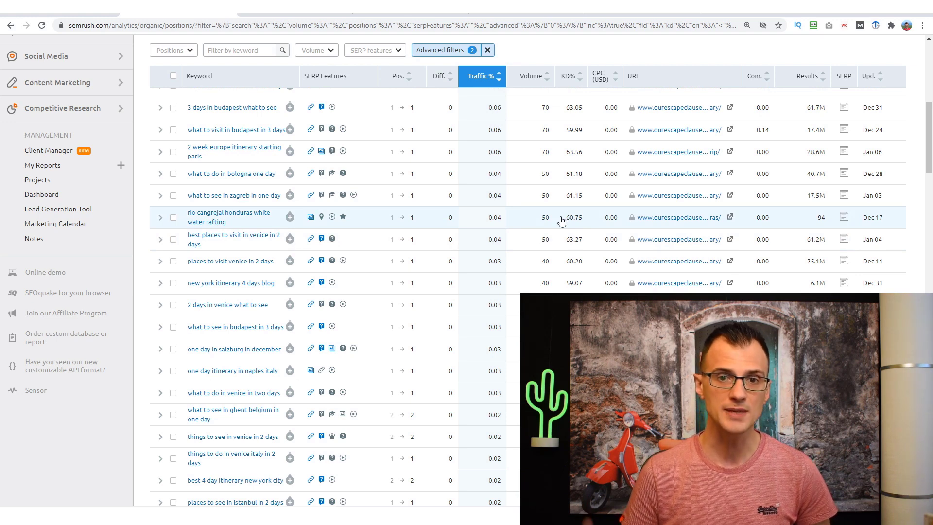
scroll(207, 168, up, 1)
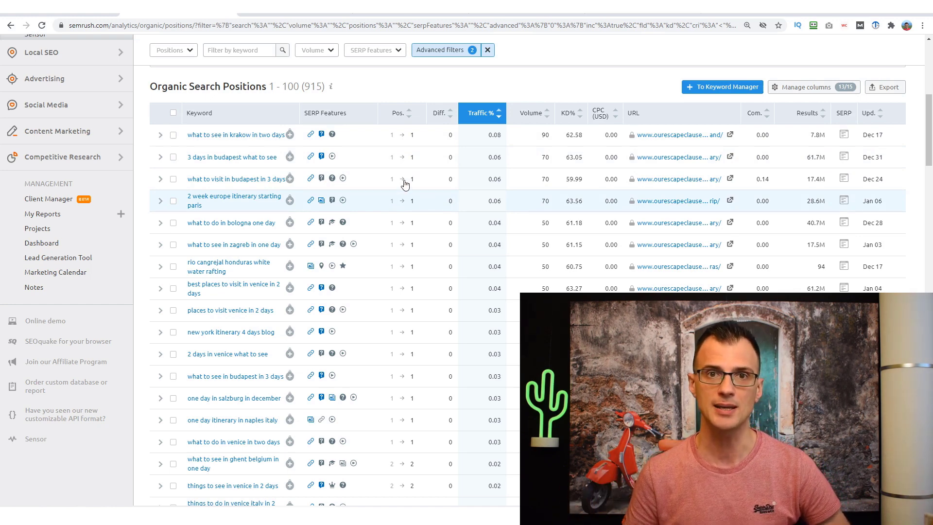
Step: Switch to the keyword overview for "what to do in bologna one day" and get the SERP Analysis metrics for the top ten results
click(271, 15)
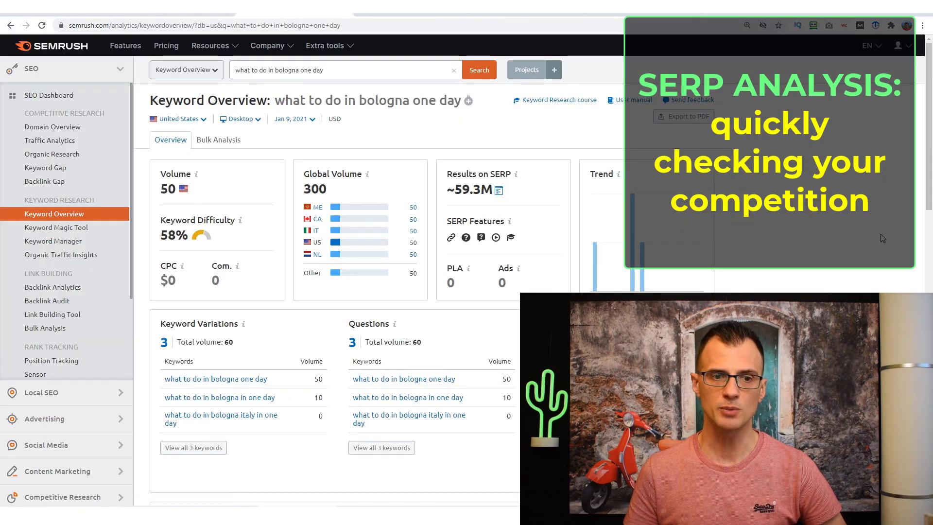
scroll(875, 243, down, 9)
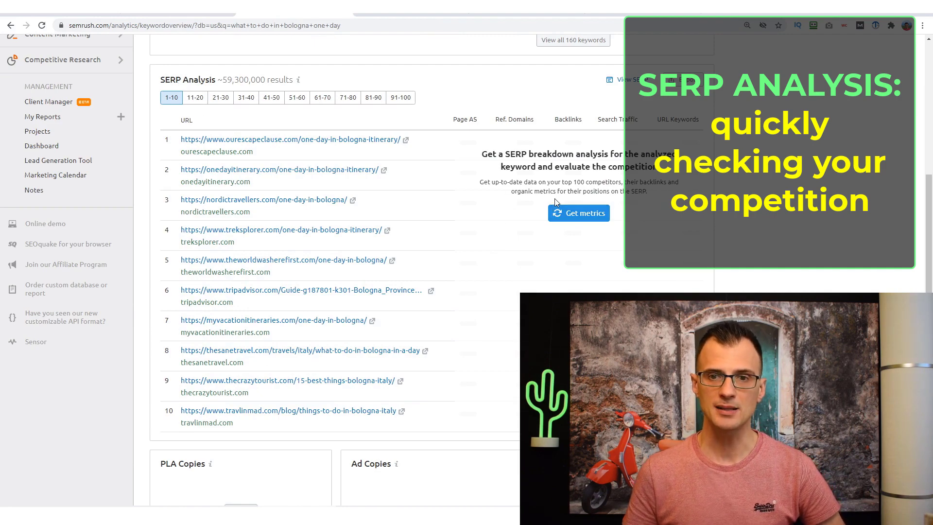
click(583, 218)
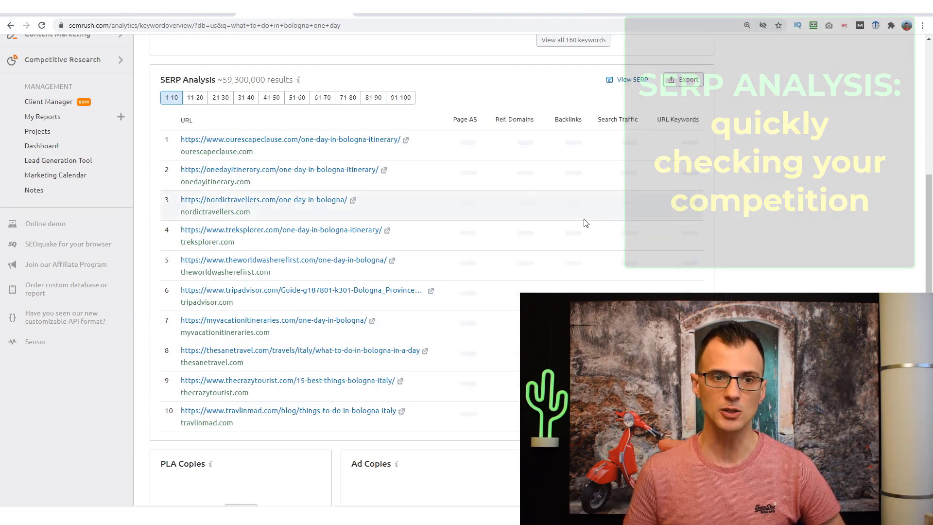
Step: Examine the Page AS, referring domains, backlinks and search traffic of the top ten ranking pages in the SERP Analysis
scroll(557, 207, down, 2)
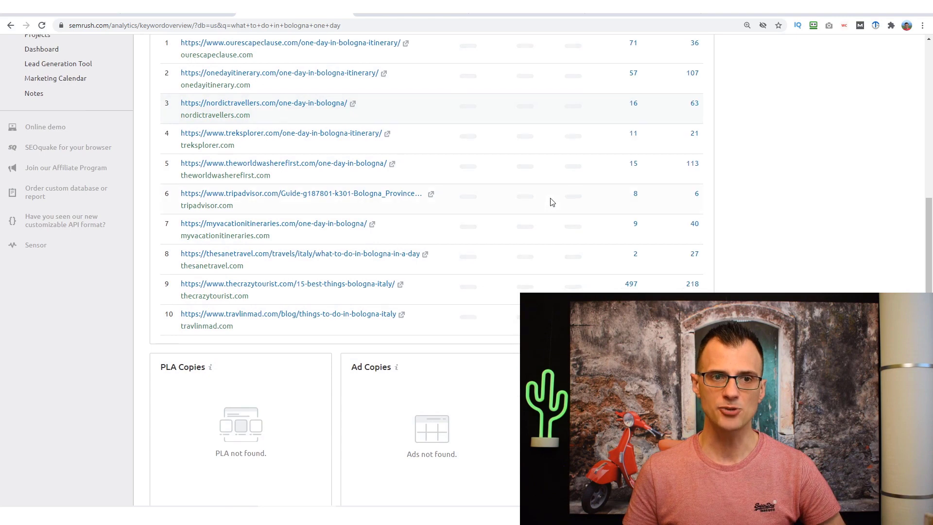
scroll(534, 202, up, 1)
mouse_move(471, 79)
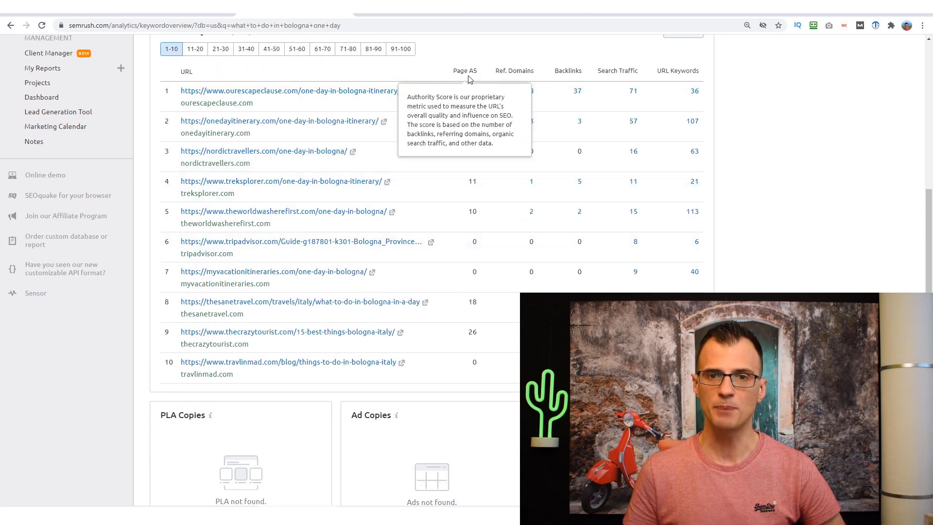
mouse_move(577, 81)
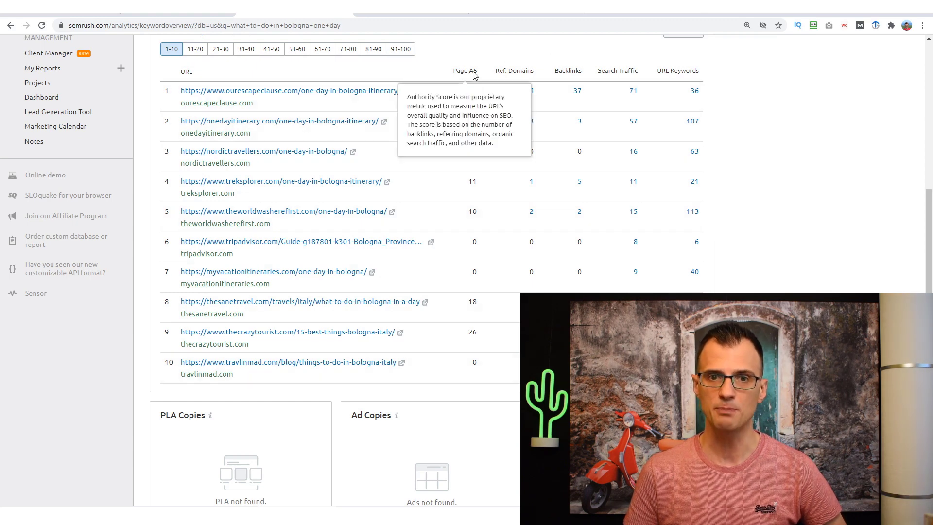
middle_click(864, 181)
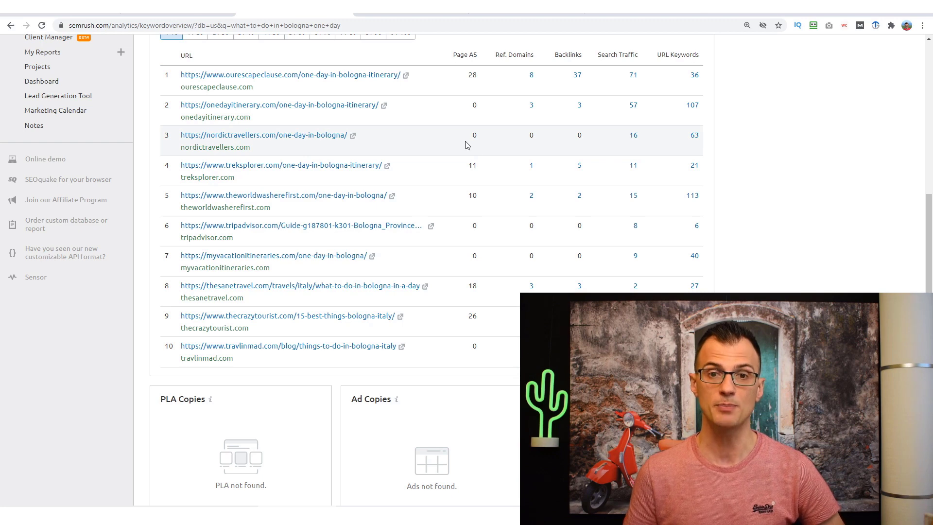
scroll(522, 124, up, 1)
scroll(501, 125, down, 2)
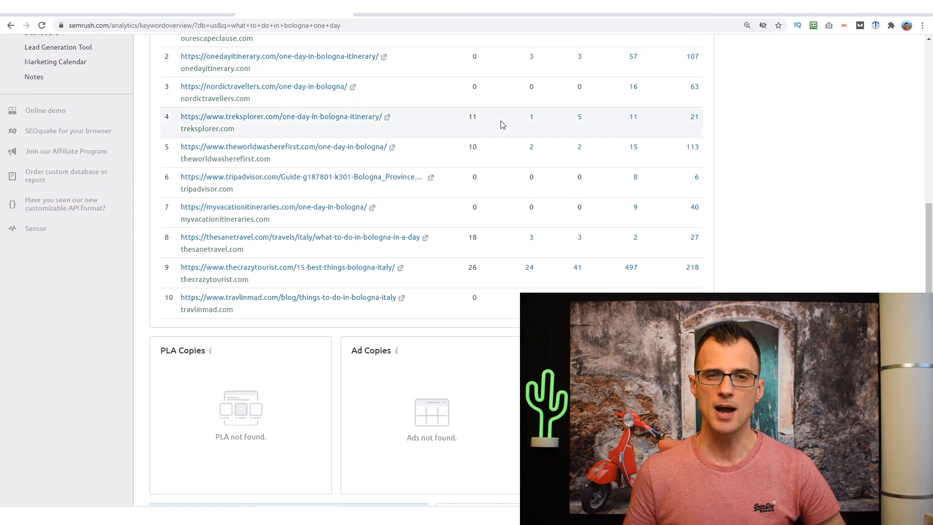
scroll(502, 97, up, 1)
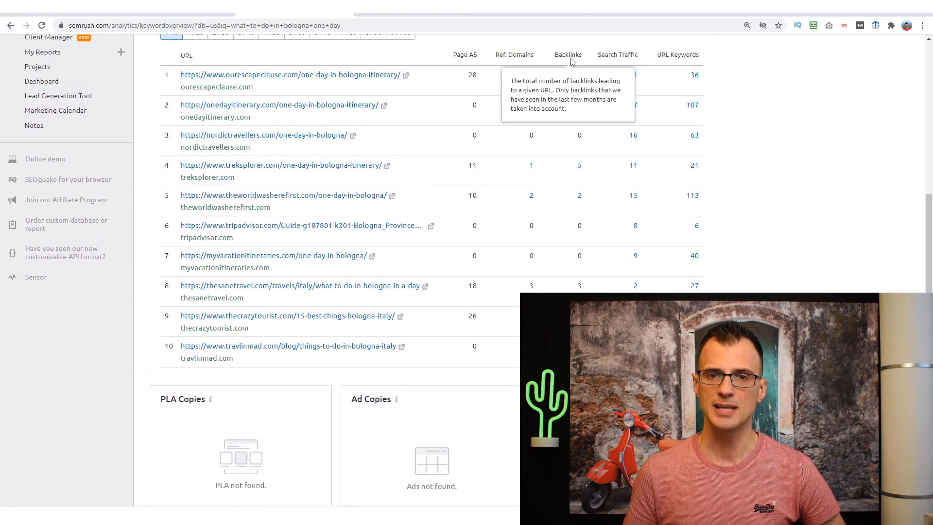
mouse_move(503, 63)
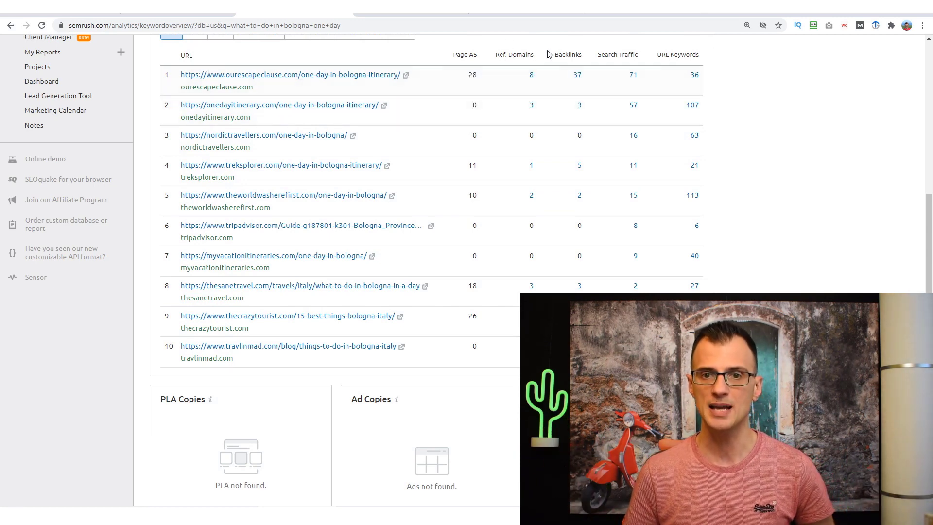
mouse_move(567, 58)
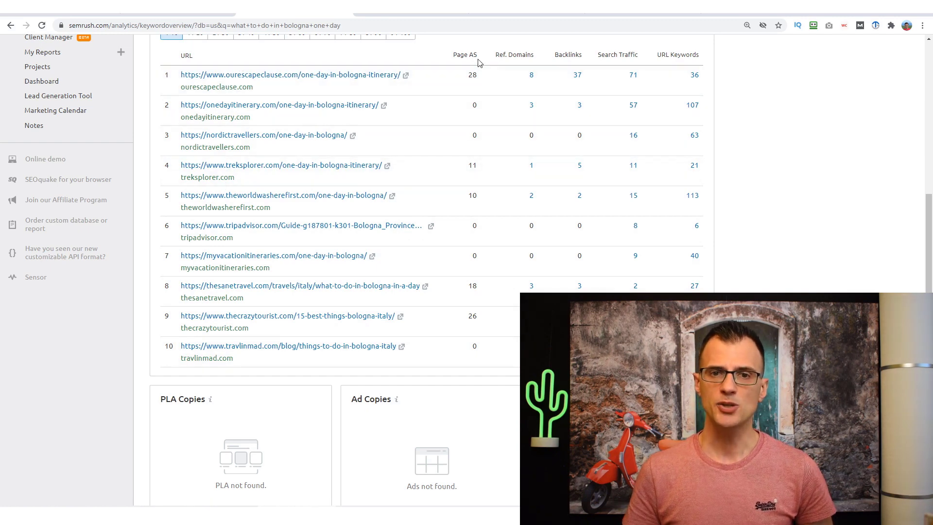
mouse_move(475, 61)
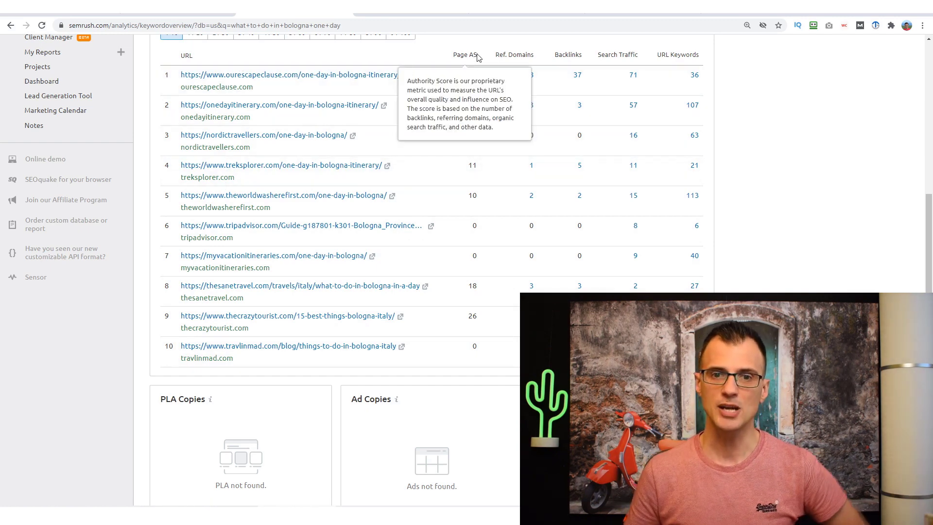
scroll(476, 194, down, 1)
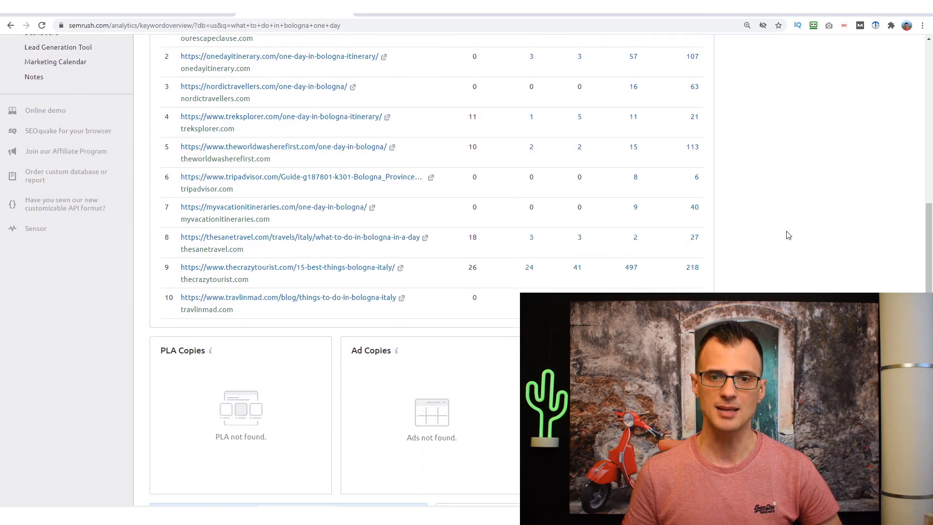
scroll(734, 243, down, 1)
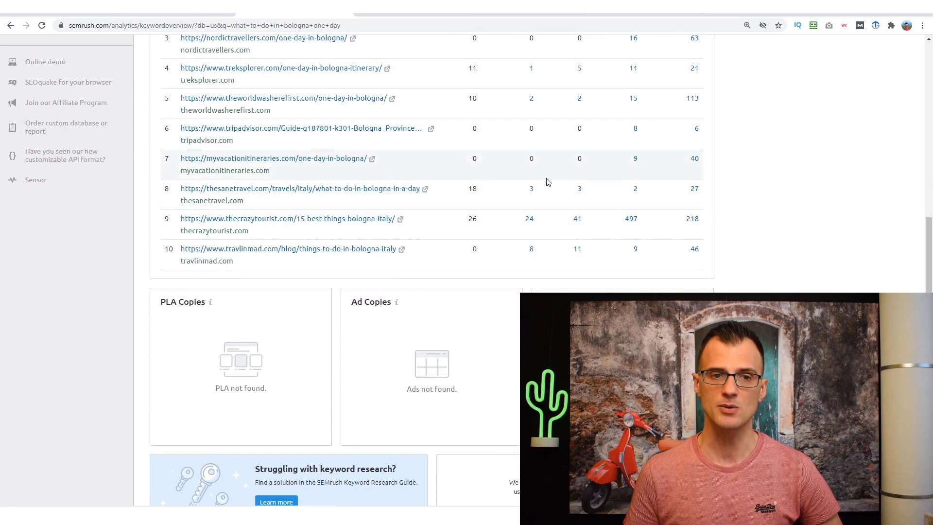
scroll(486, 170, down, 1)
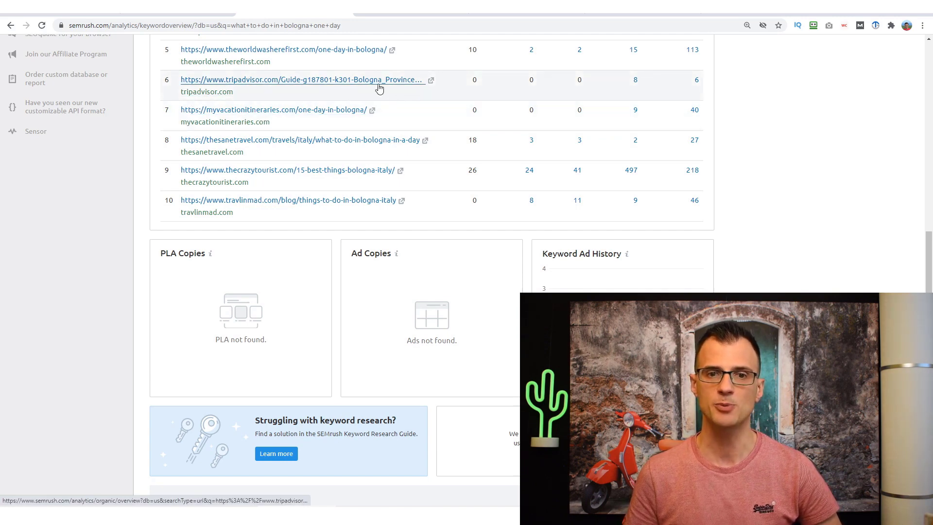
Step: Return to the Organic Research positions of ourescapeclause.com and open the Keyword Gap tool
scroll(377, 88, up, 5)
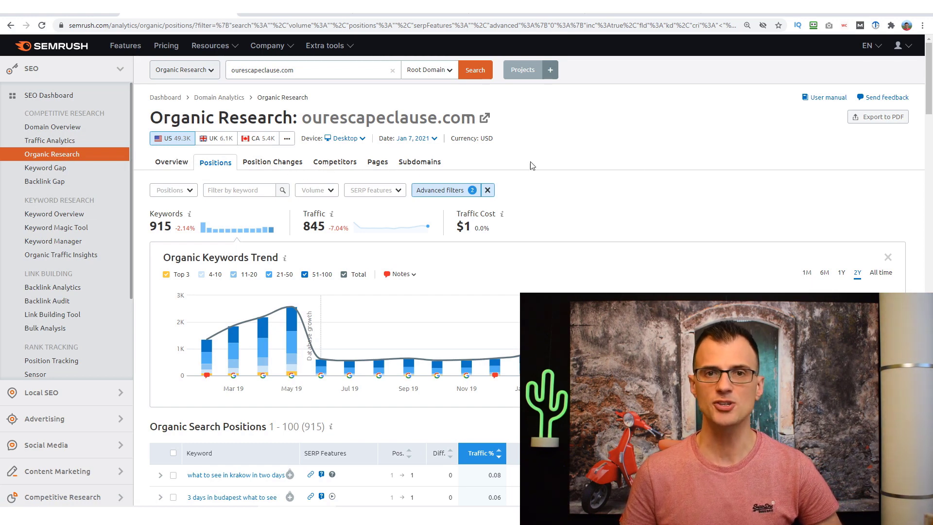
scroll(632, 168, down, 2)
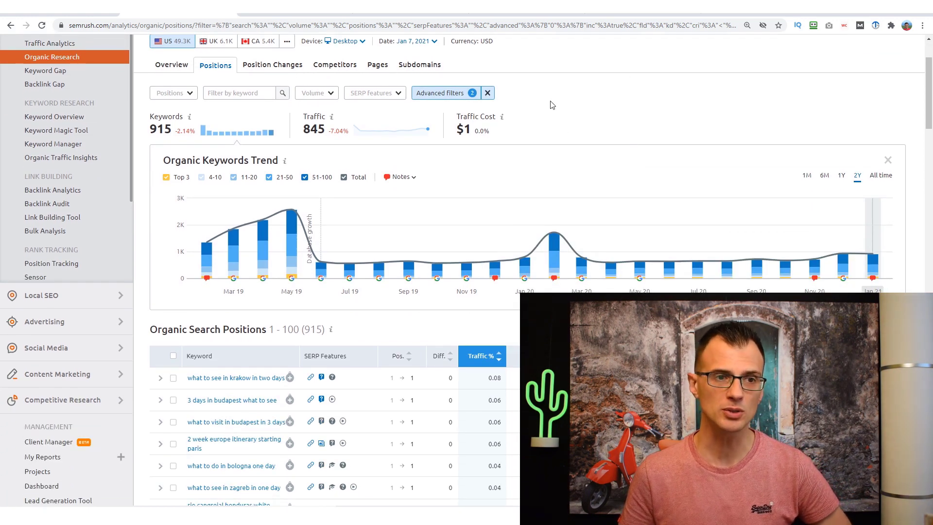
click(52, 71)
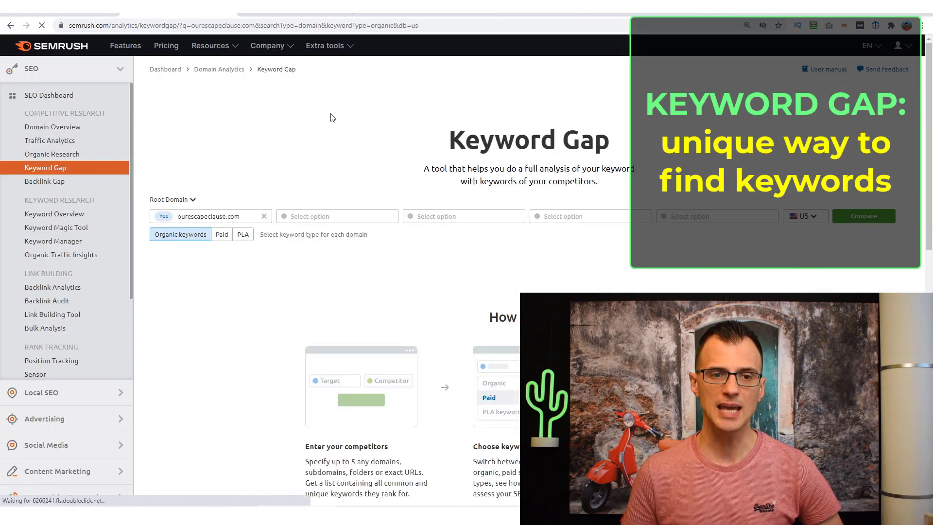
Step: Move ourescapeclause.com from the own-domain field to the first competitor field of the Keyword Gap comparison
scroll(193, 262, down, 2)
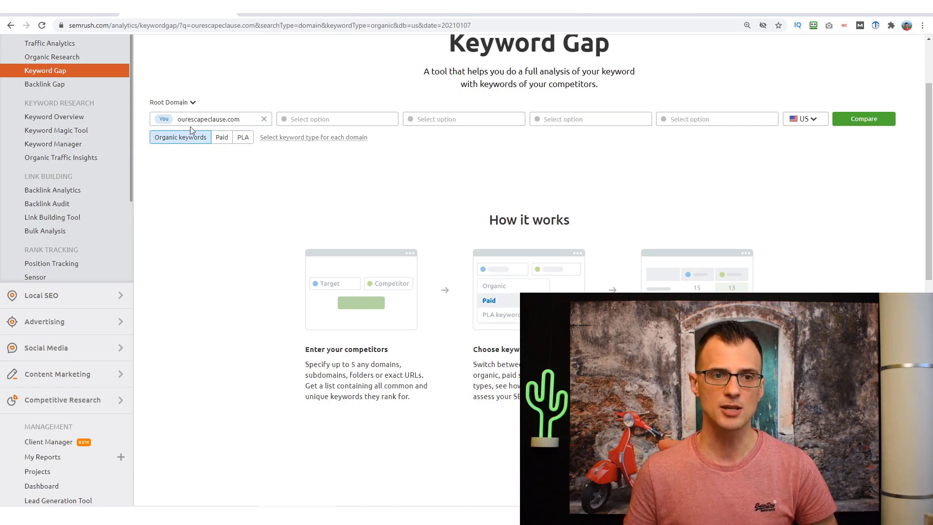
click(210, 119)
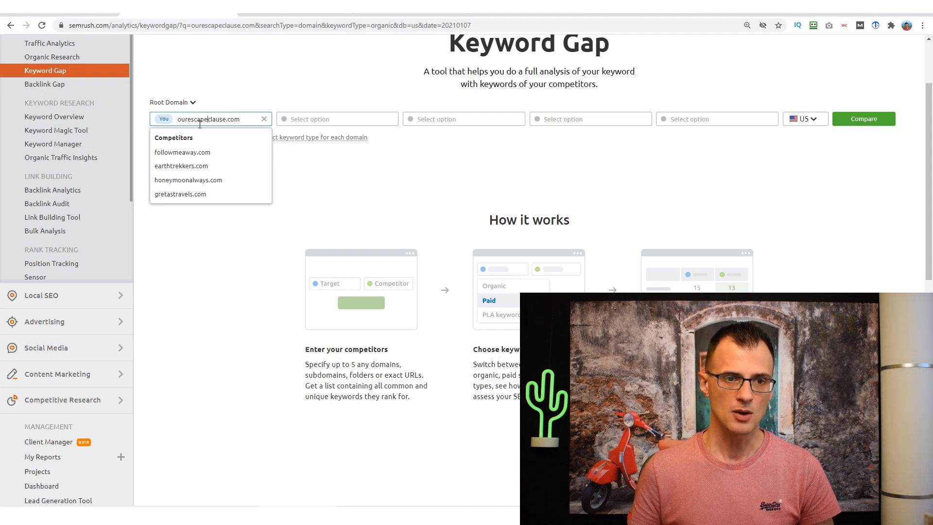
key(ctrl+a)
key(ctrl+x)
key(Tab)
key(ctrl+v)
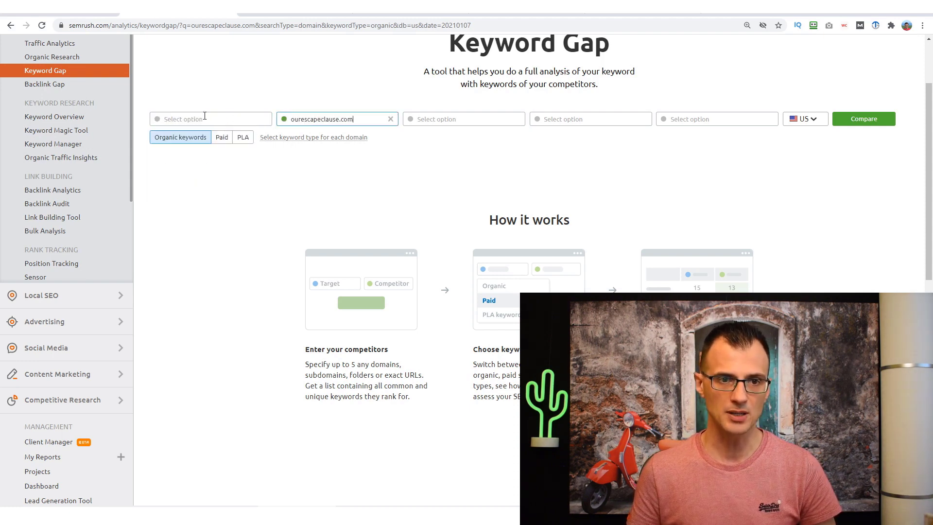
Step: Enter travelcroc.com as the own domain and compare its organic keywords with the competitor's
click(206, 117)
text(travel)
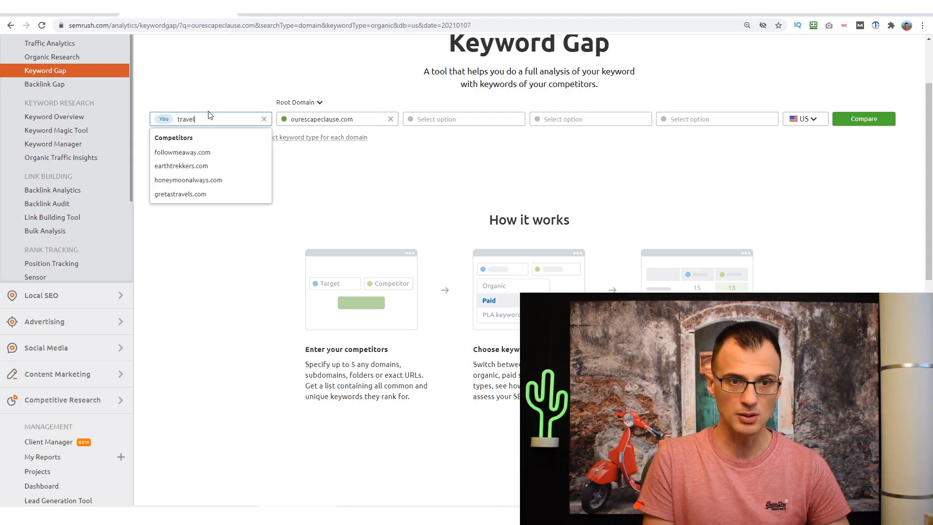
text(croc.com)
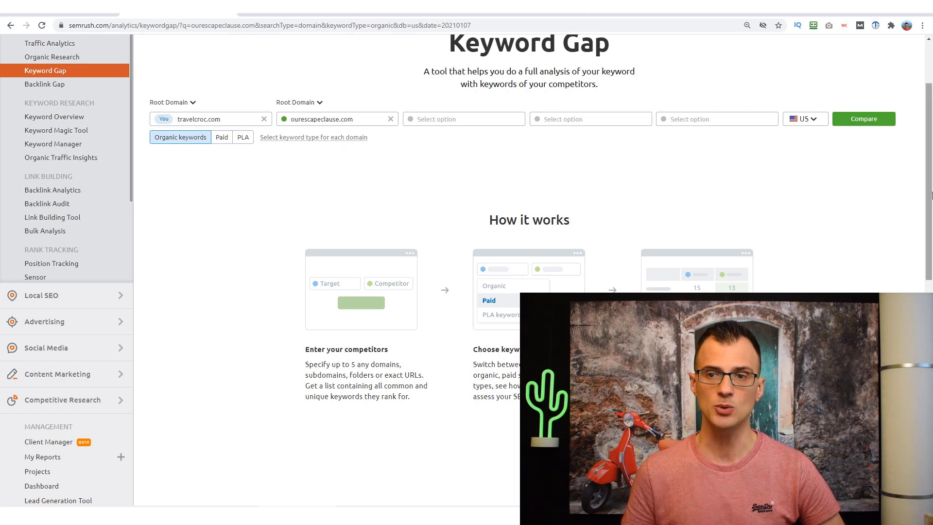
click(870, 129)
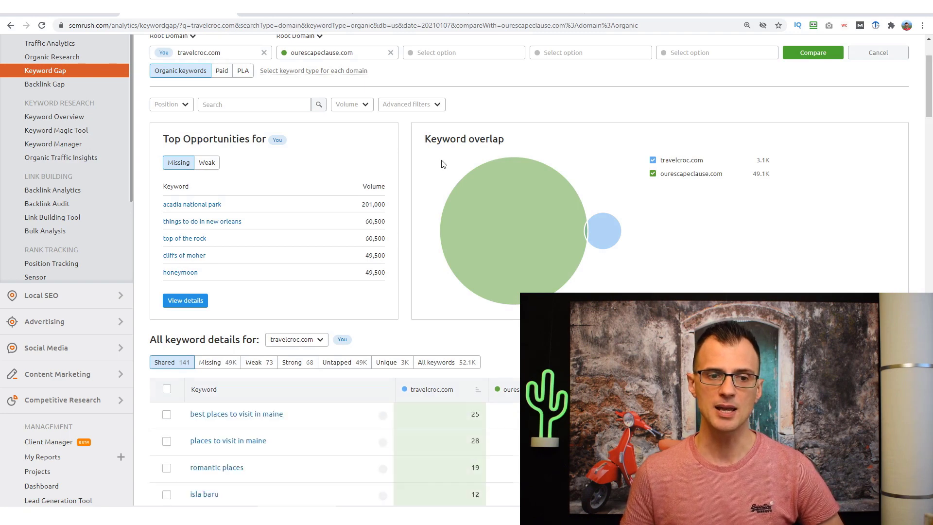
Step: Examine the shared keywords, comparing the positions of travelcroc.com and ourescapeclause.com for each keyword
scroll(423, 195, down, 4)
scroll(243, 122, down, 3)
scroll(194, 105, up, 1)
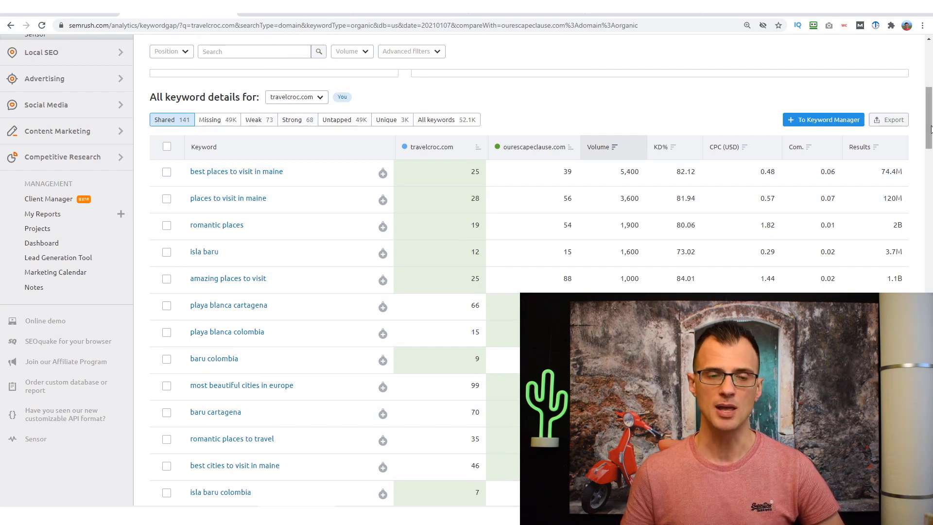
drag(930, 129, 931, 133)
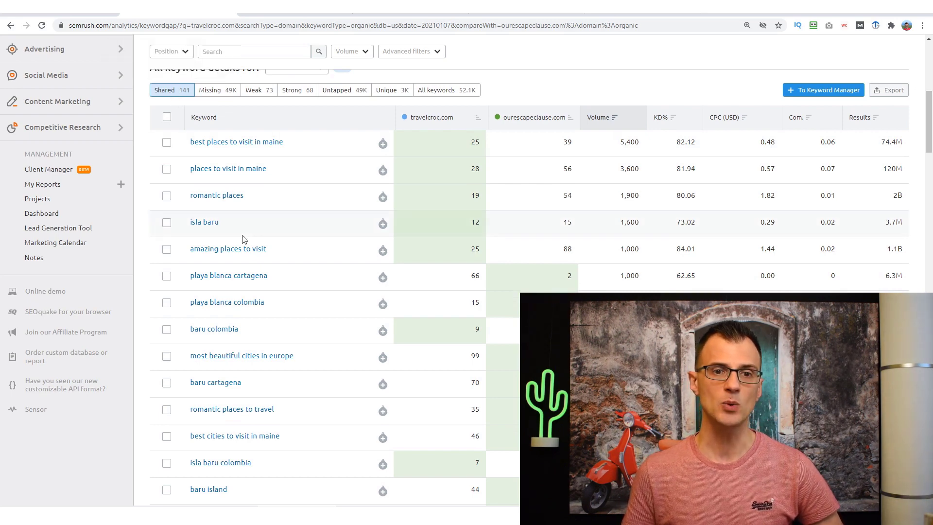
mouse_move(444, 125)
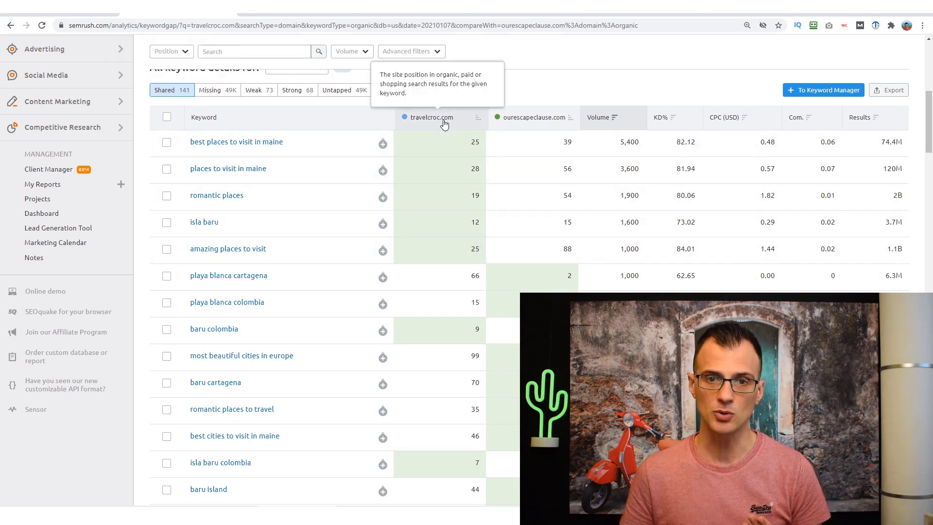
mouse_move(532, 123)
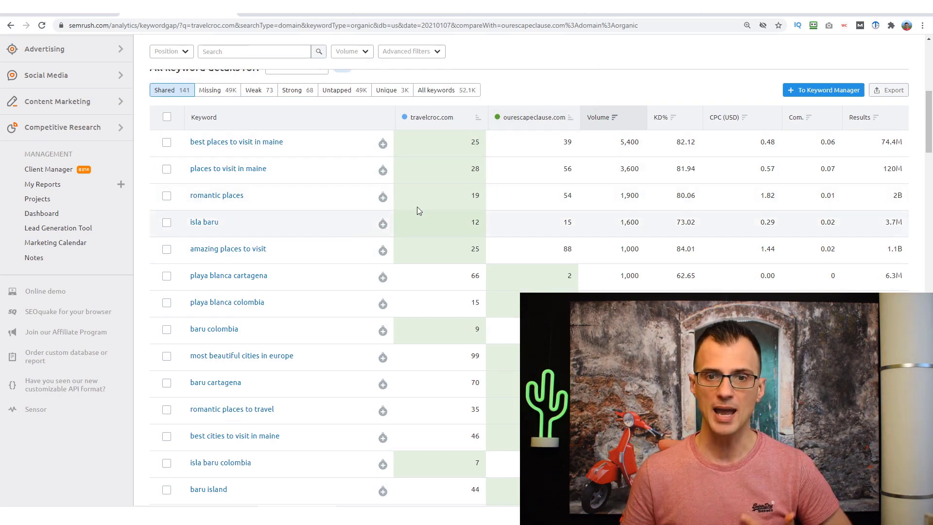
scroll(929, 122, down, 1)
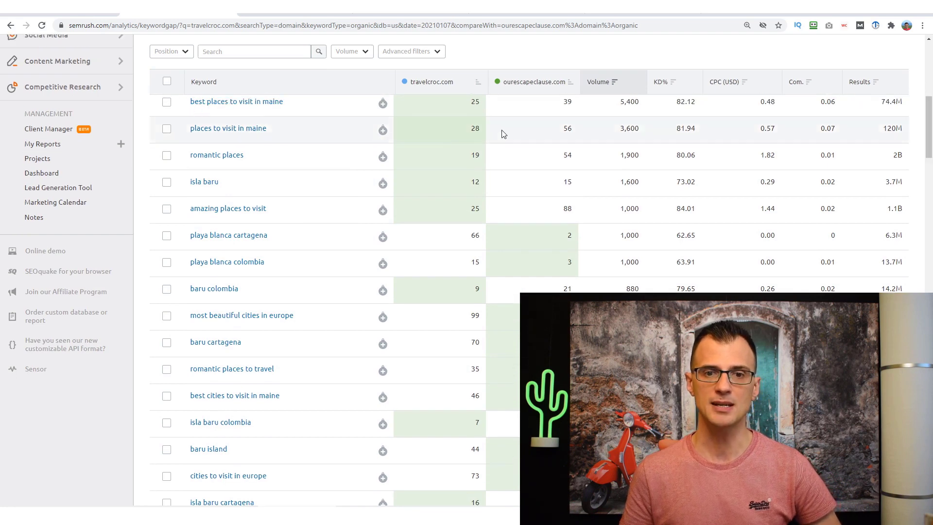
click(469, 130)
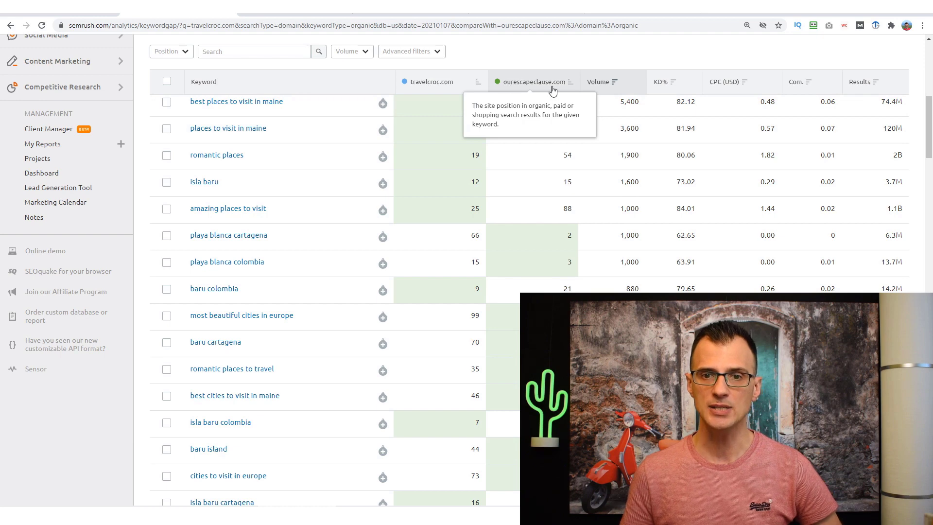
mouse_move(564, 131)
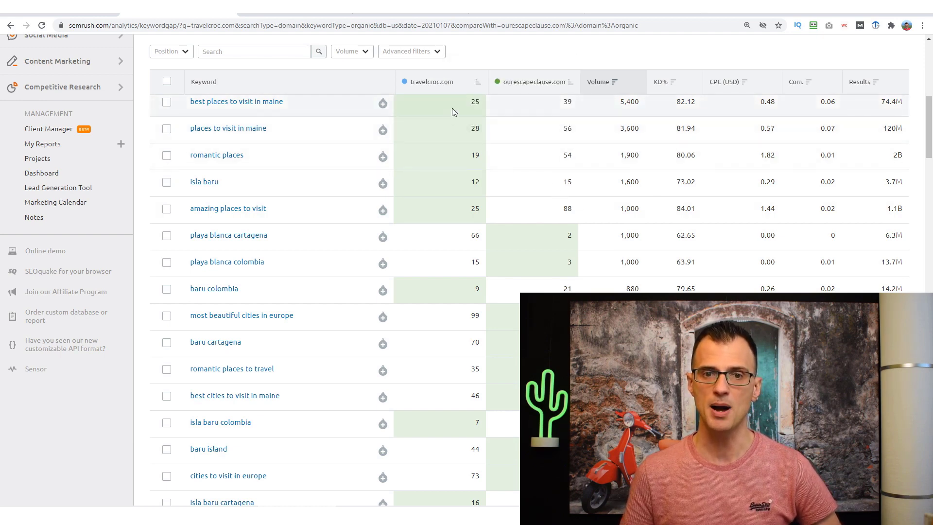
scroll(446, 202, down, 2)
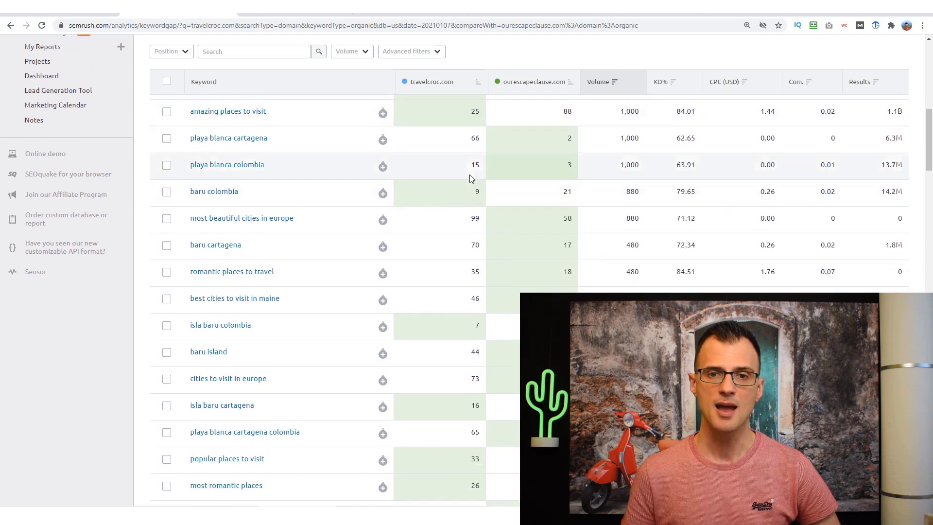
scroll(520, 144, down, 1)
scroll(539, 141, up, 1)
scroll(559, 143, down, 1)
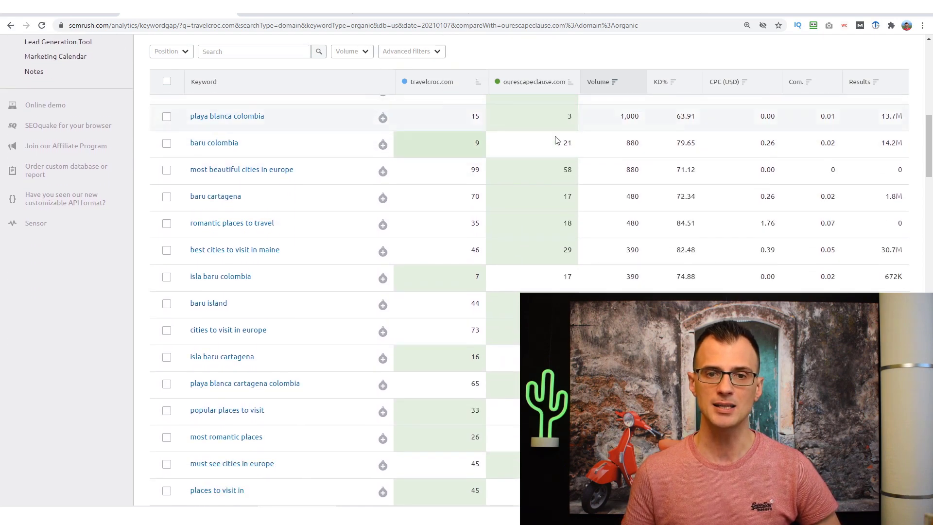
scroll(566, 141, up, 1)
scroll(481, 166, up, 3)
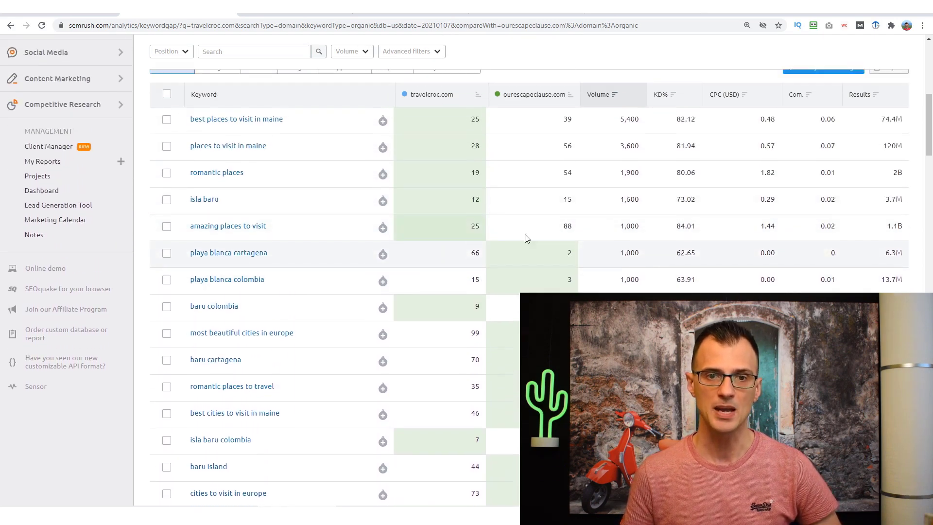
scroll(508, 246, down, 1)
scroll(451, 203, up, 1)
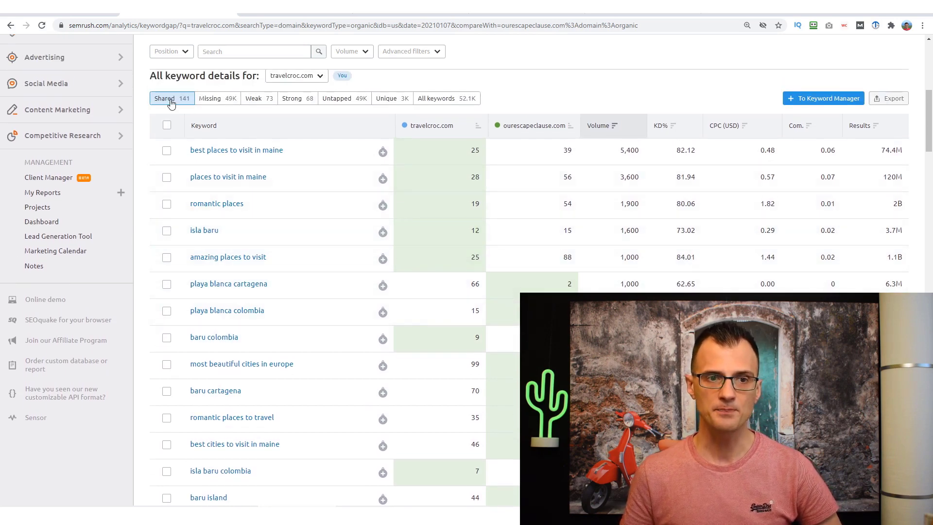
Step: List the keywords missing for travelcroc.com and review ourescapeclause.com's positions, search volume and KD% for them
click(219, 99)
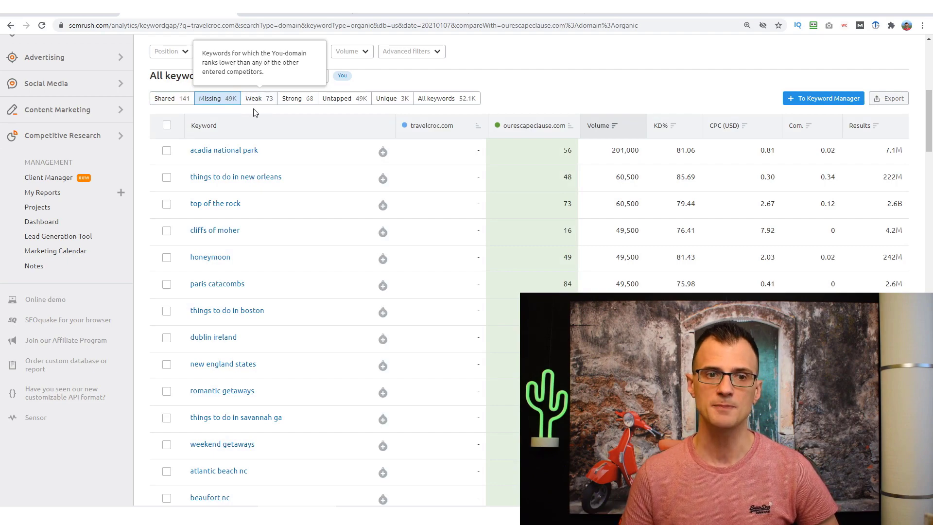
scroll(311, 223, up, 5)
scroll(332, 154, down, 1)
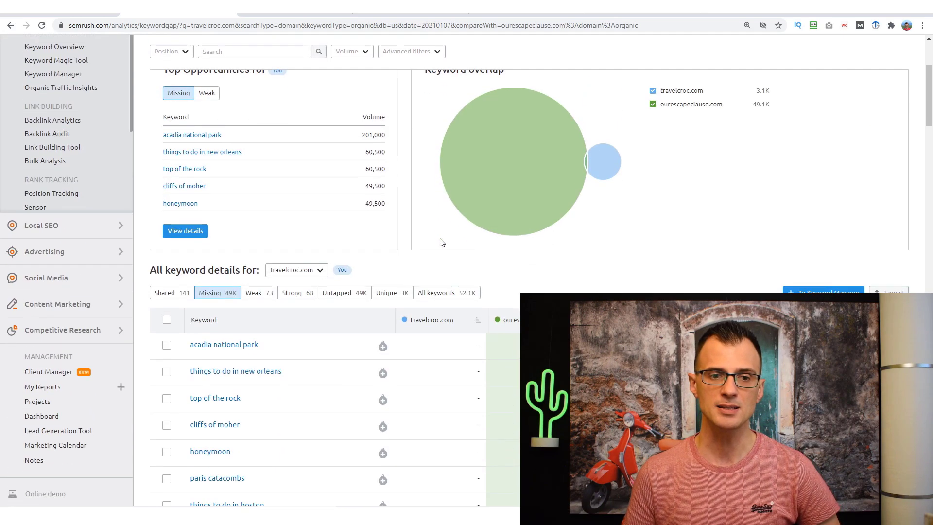
scroll(359, 270, up, 3)
scroll(457, 242, down, 7)
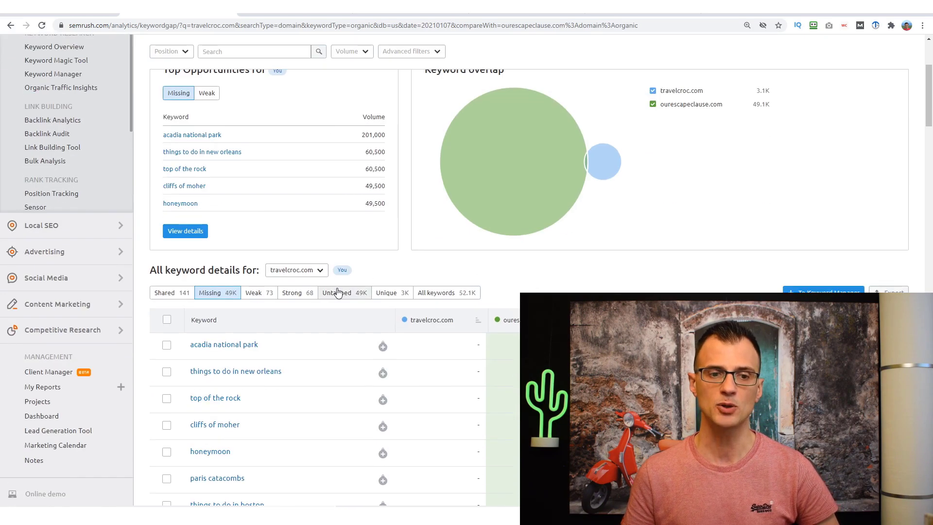
scroll(272, 175, down, 1)
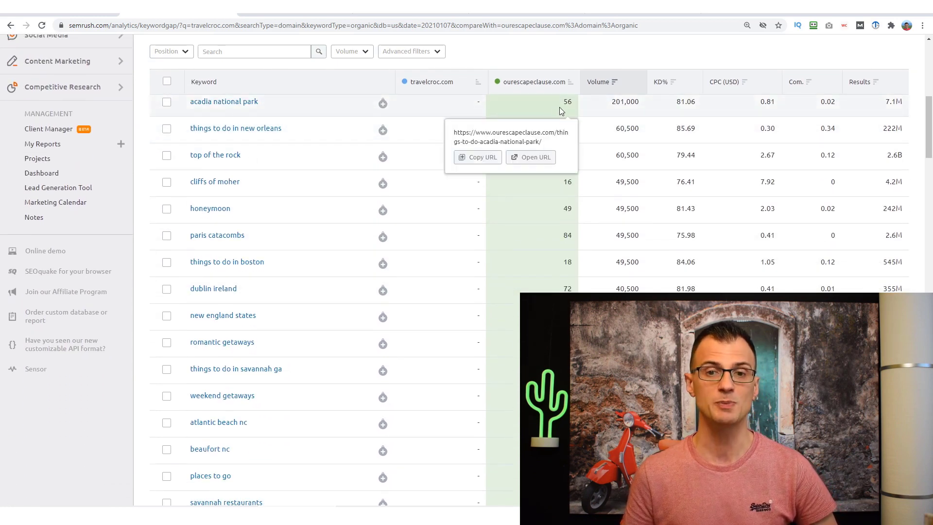
scroll(335, 329, up, 10)
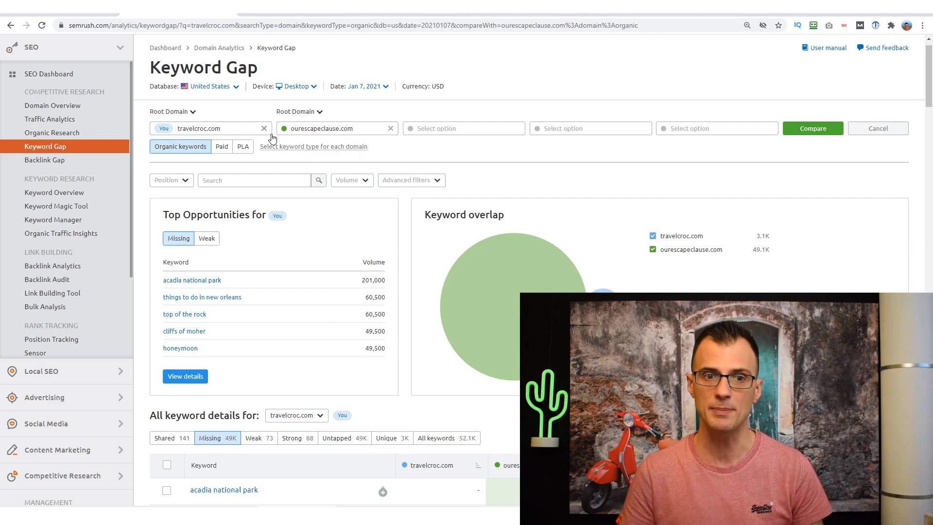
scroll(384, 272, down, 7)
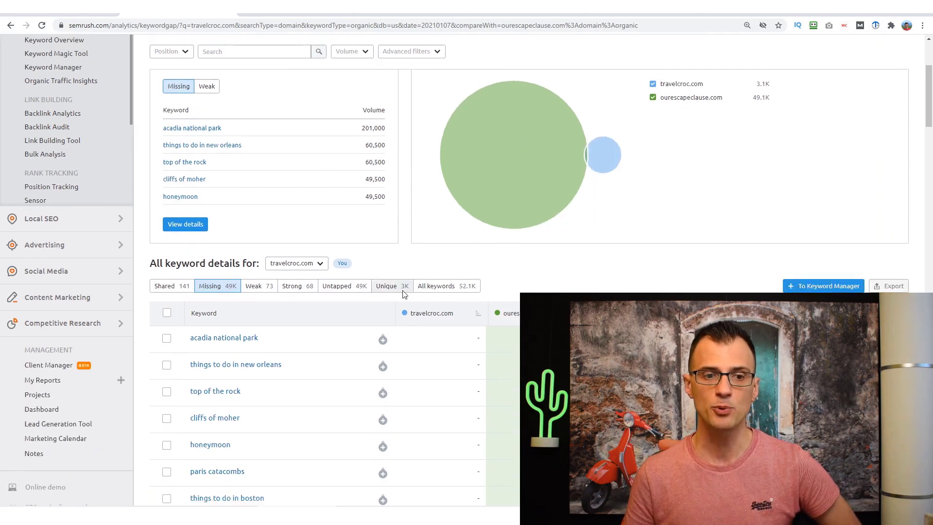
scroll(297, 252, up, 8)
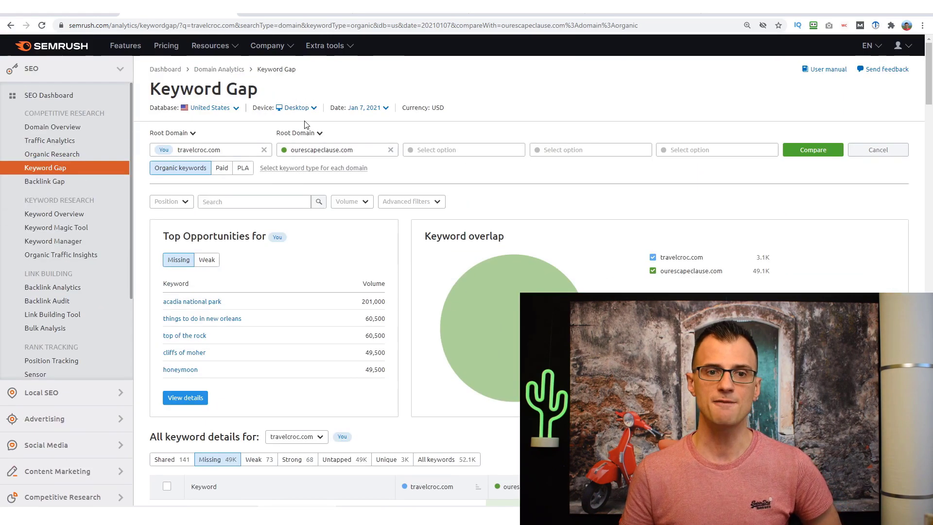
scroll(421, 245, down, 5)
scroll(421, 245, down, 3)
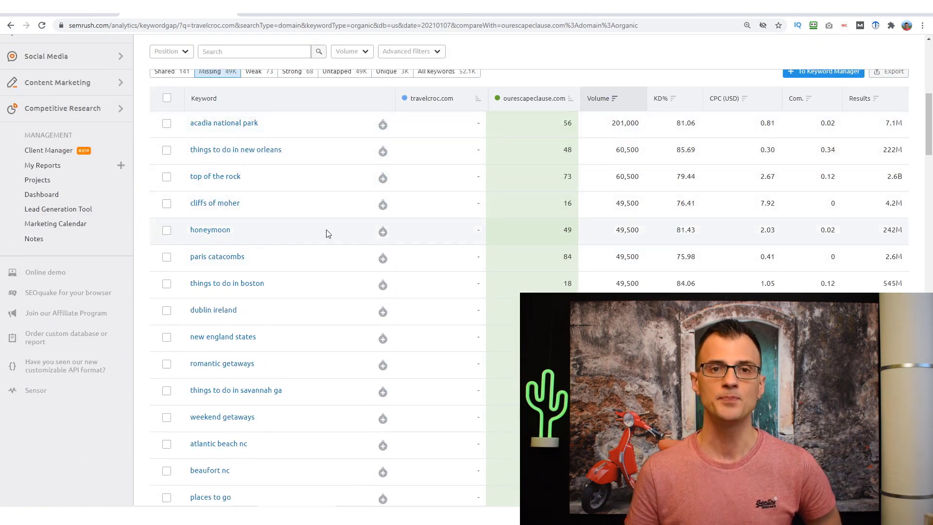
scroll(298, 194, down, 1)
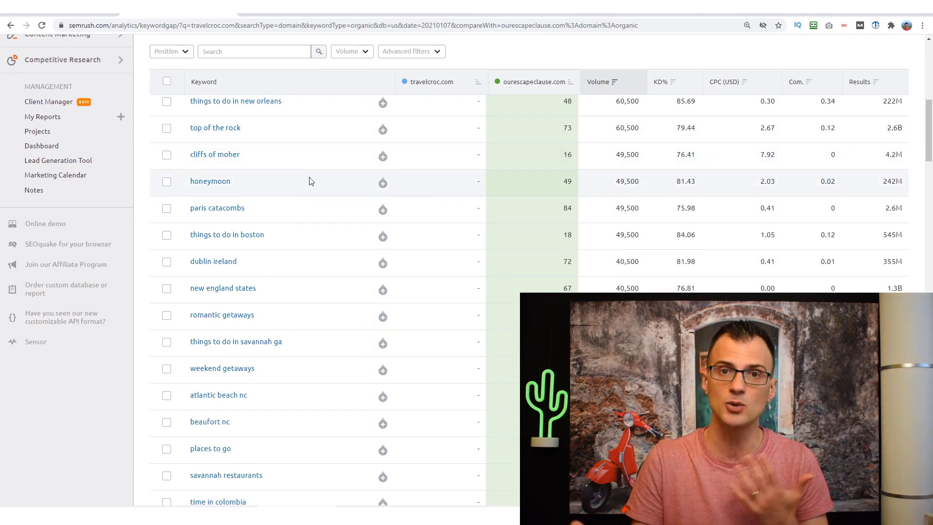
Step: Filter the missing keywords with an advanced filter that includes keyword difficulty less than 65
drag(928, 153, 928, 44)
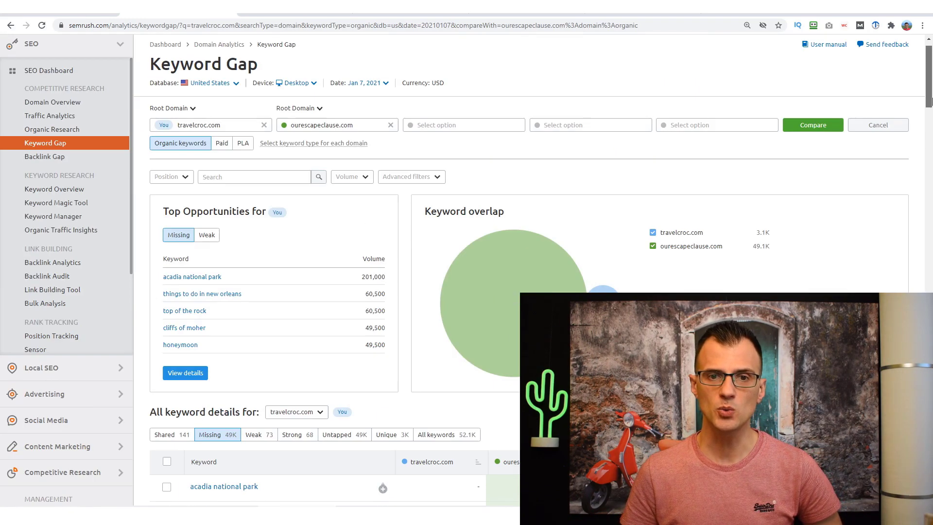
scroll(392, 200, down, 2)
click(426, 83)
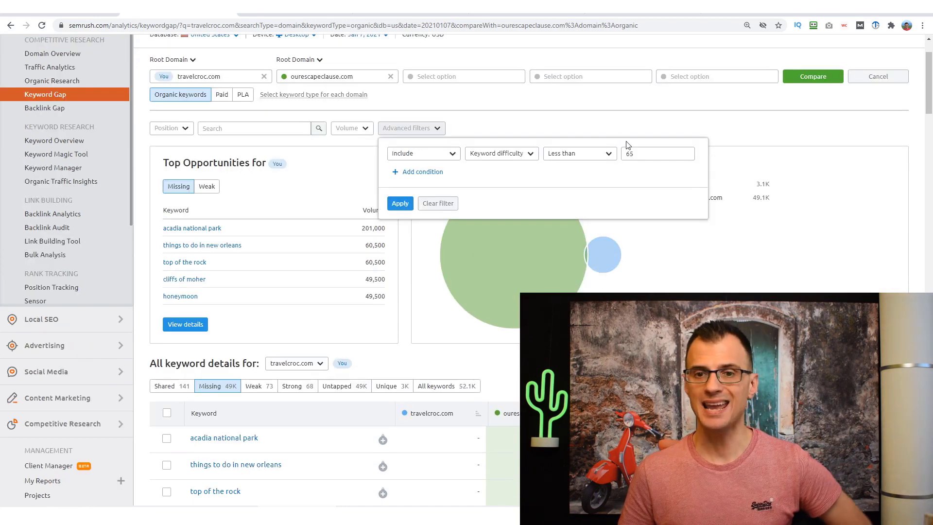
scroll(627, 146, down, 1)
scroll(430, 99, up, 1)
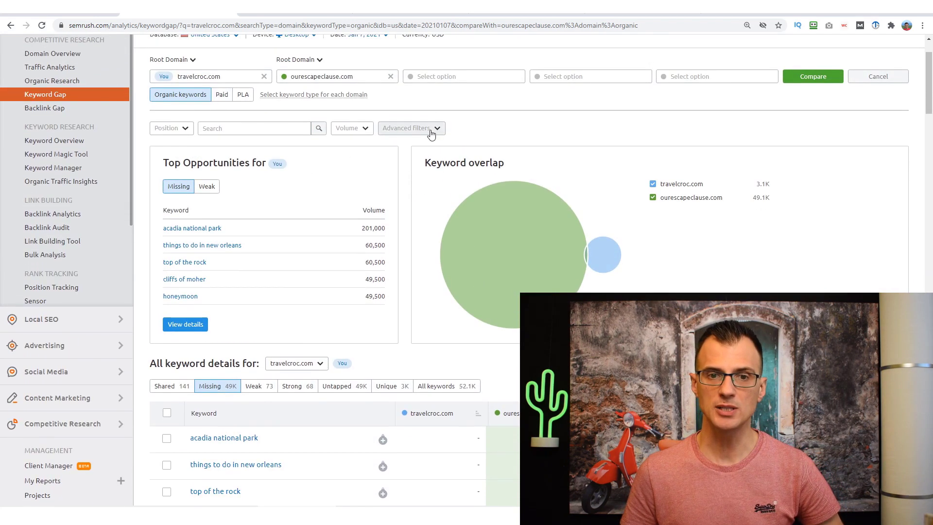
click(430, 128)
click(400, 204)
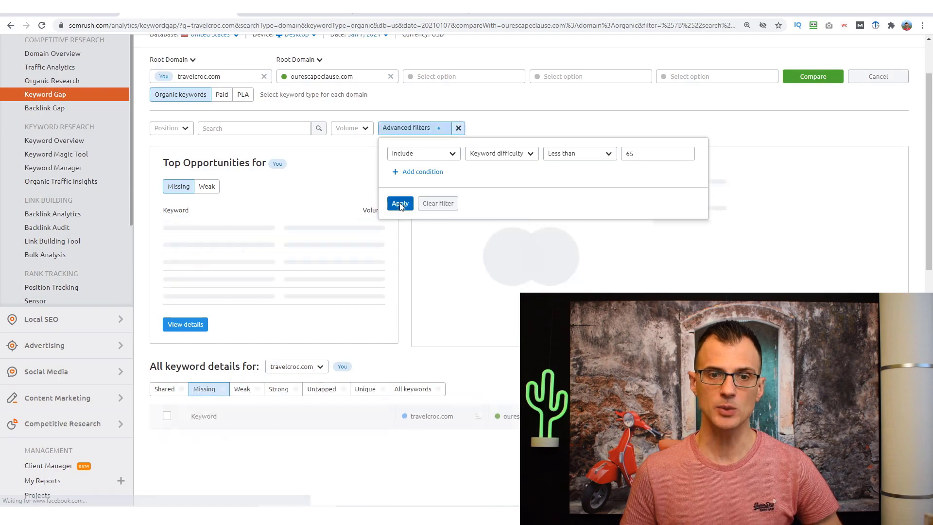
Step: Check the filtered Keyword Gap results and open the Backlink Gap tool for travelcroc.com and ourescapeclause.com
scroll(384, 232, down, 6)
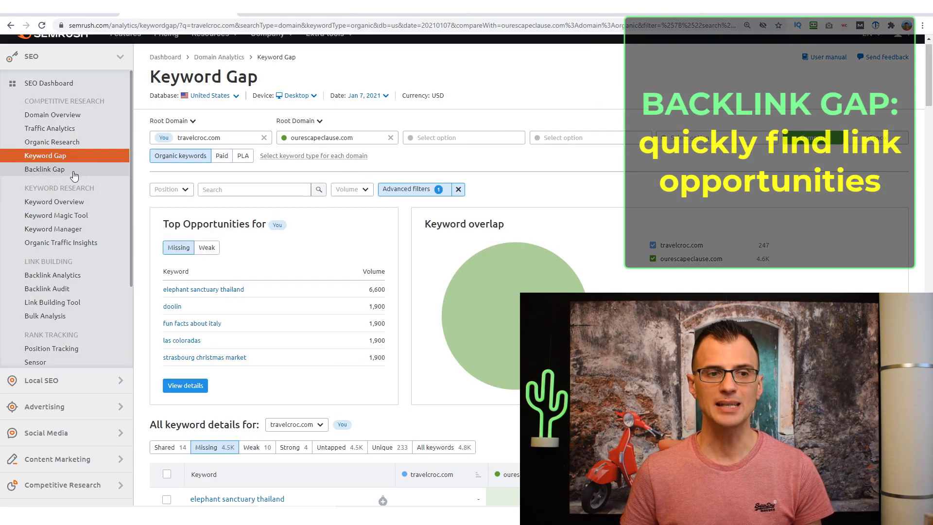
click(71, 171)
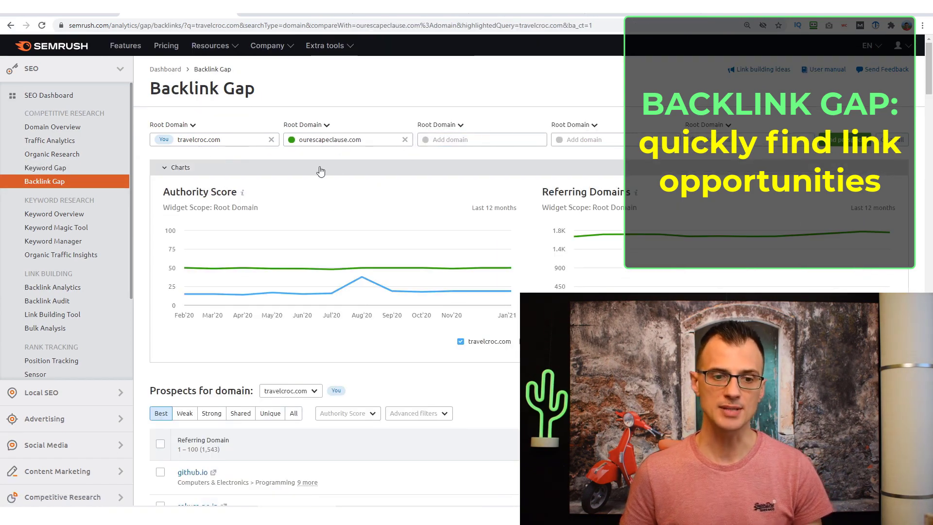
Step: Review the prospect referring domains for travelcroc.com and open the report of ourescapeclause.com's backlinks from github.io
scroll(217, 173, down, 5)
scroll(217, 173, down, 2)
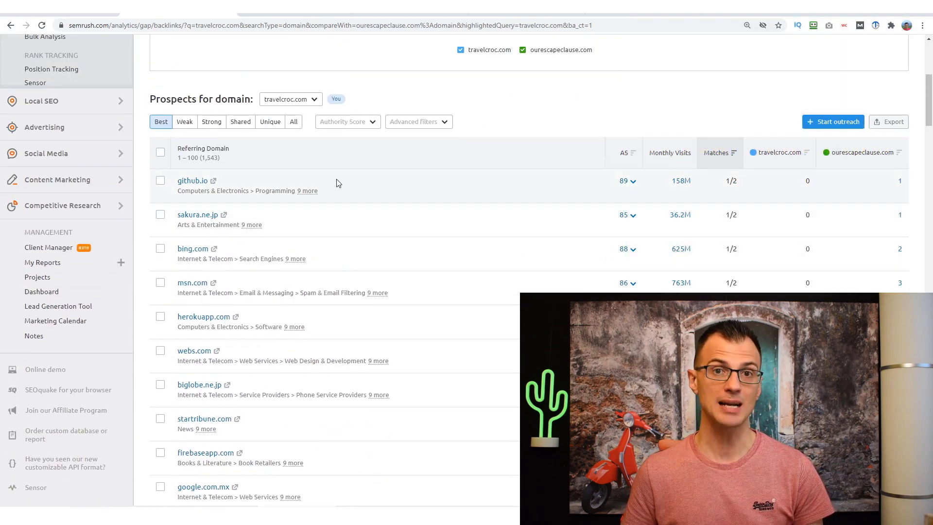
scroll(335, 173, down, 2)
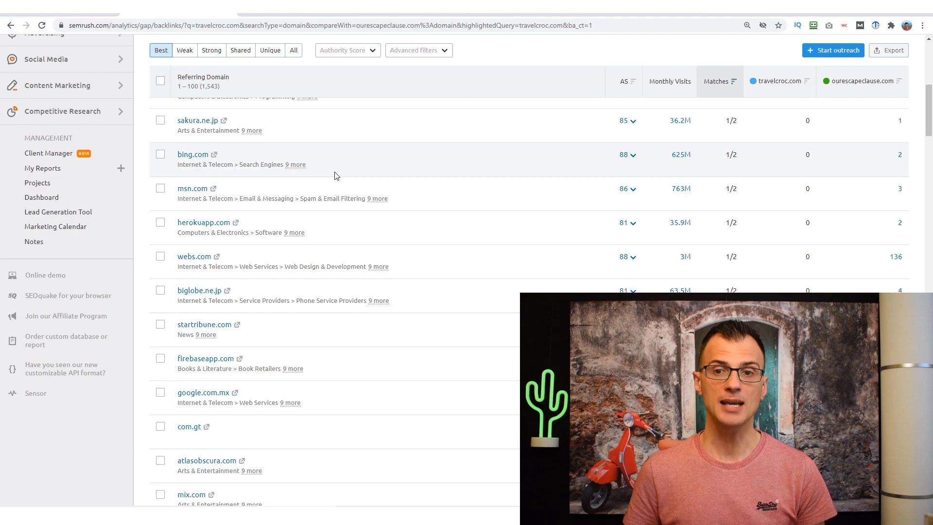
scroll(334, 175, up, 1)
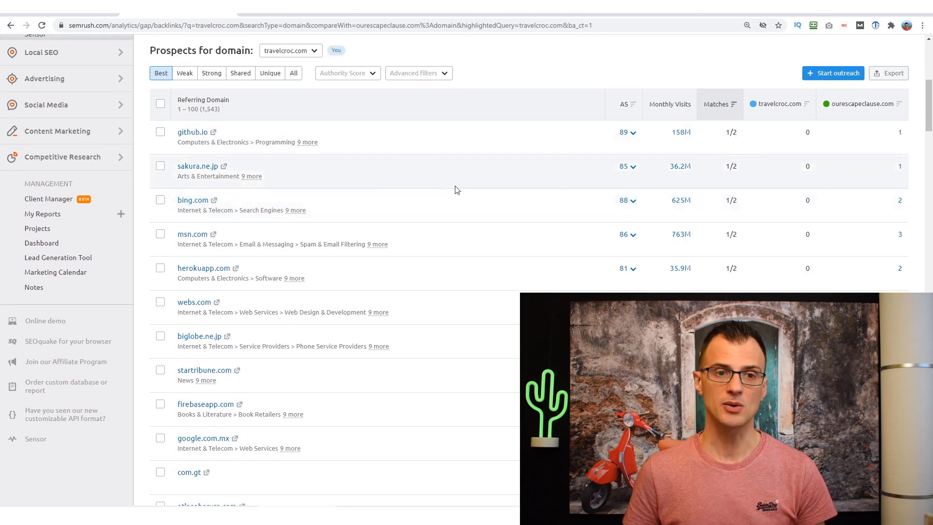
scroll(417, 193, up, 5)
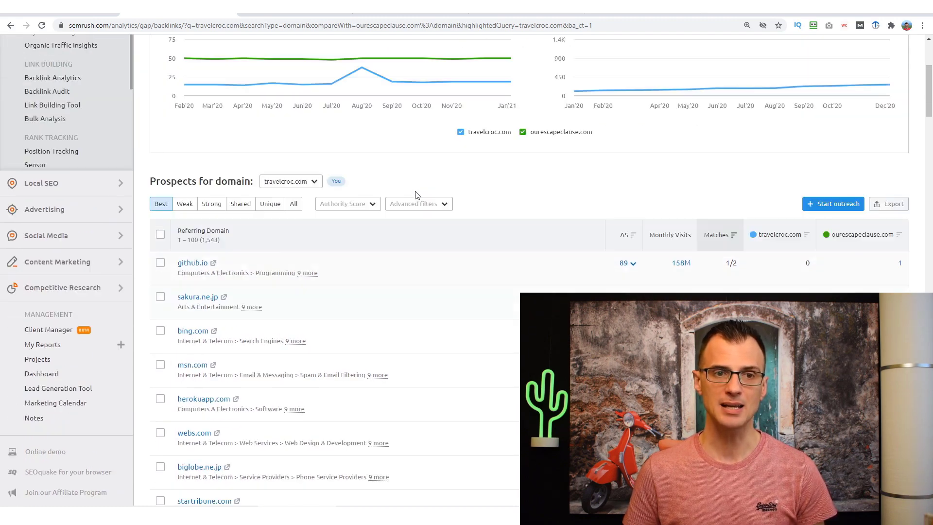
scroll(407, 117, down, 5)
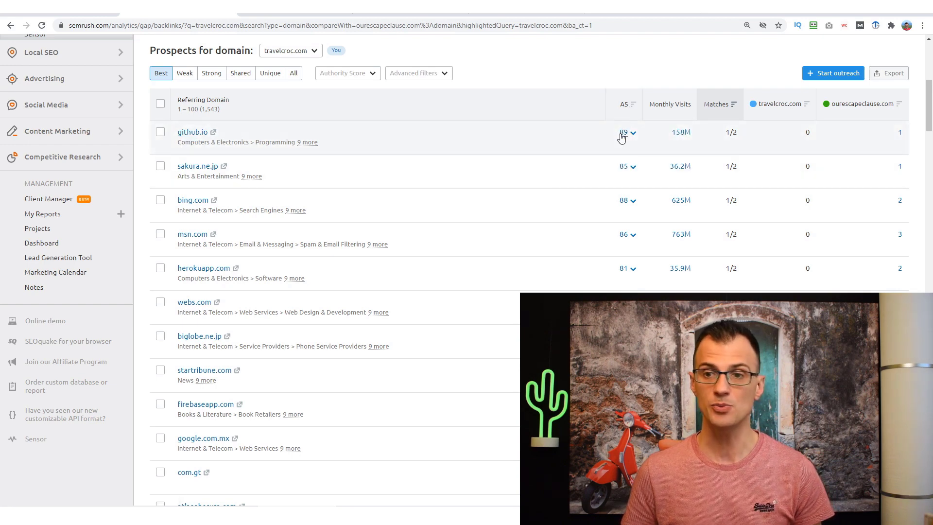
click(898, 136)
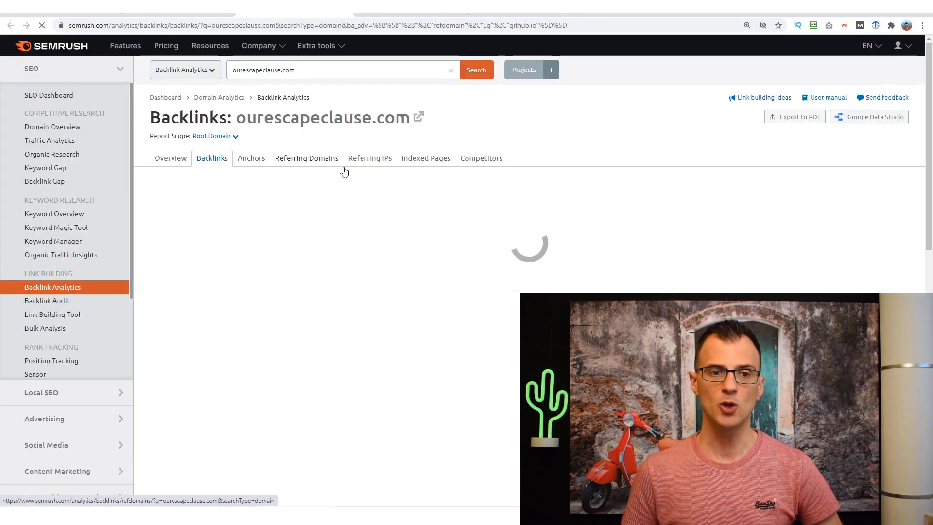
Step: Inspect the Turkish Food Essay source page that links to ourescapeclause.com, and return to the Backlink Gap report
scroll(325, 211, down, 7)
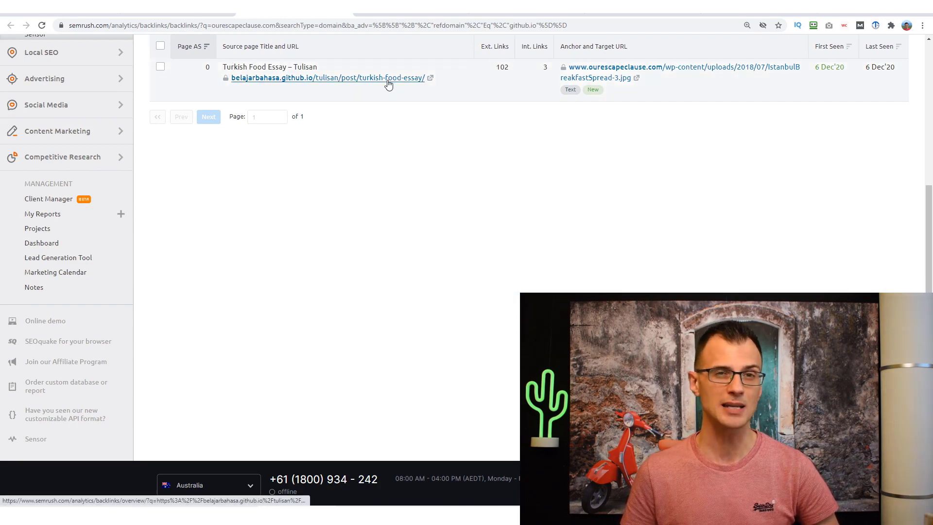
click(430, 79)
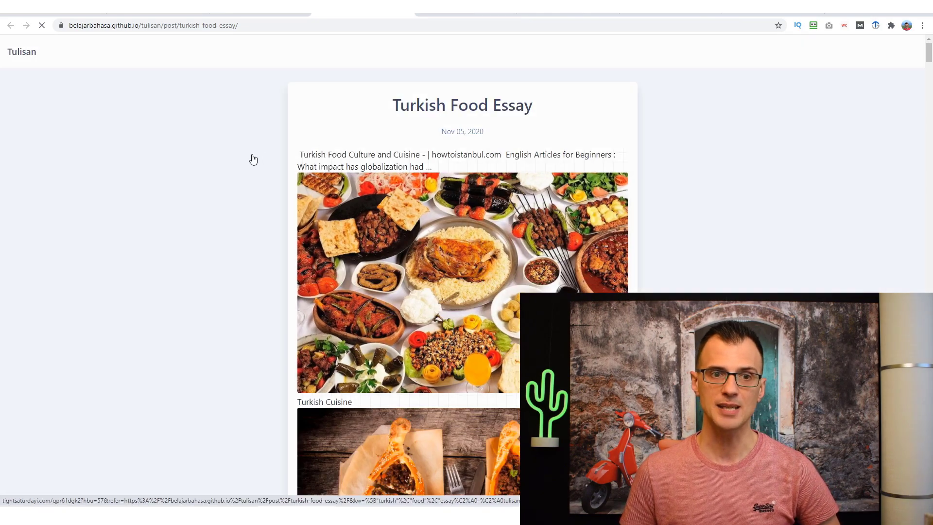
scroll(222, 147, down, 5)
scroll(222, 147, up, 7)
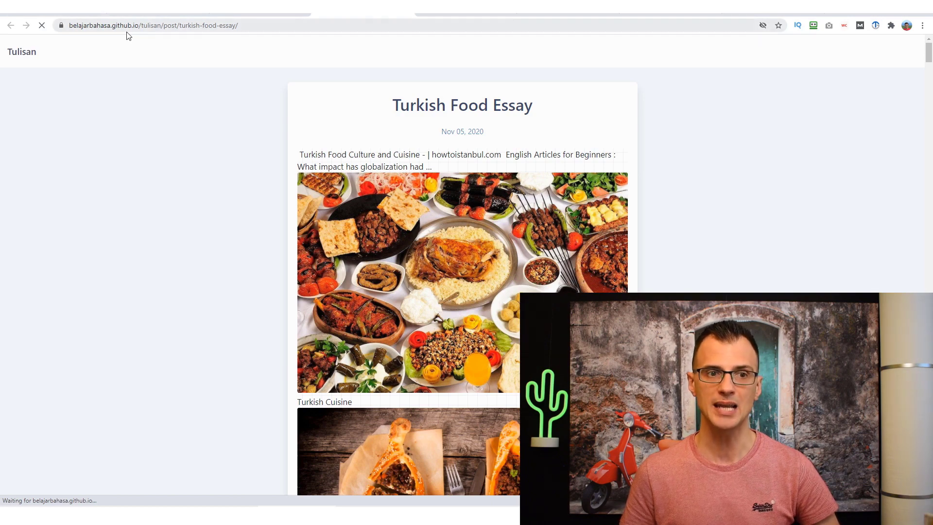
click(258, 7)
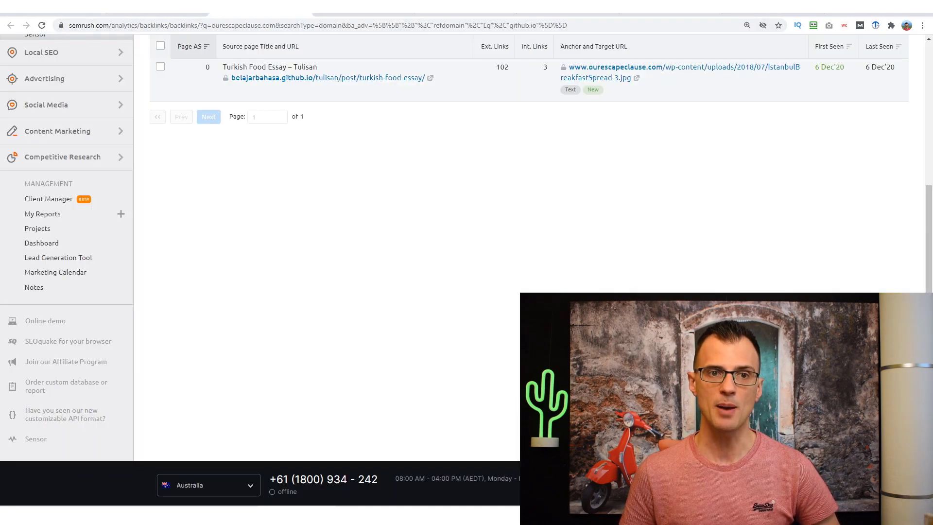
click(157, 7)
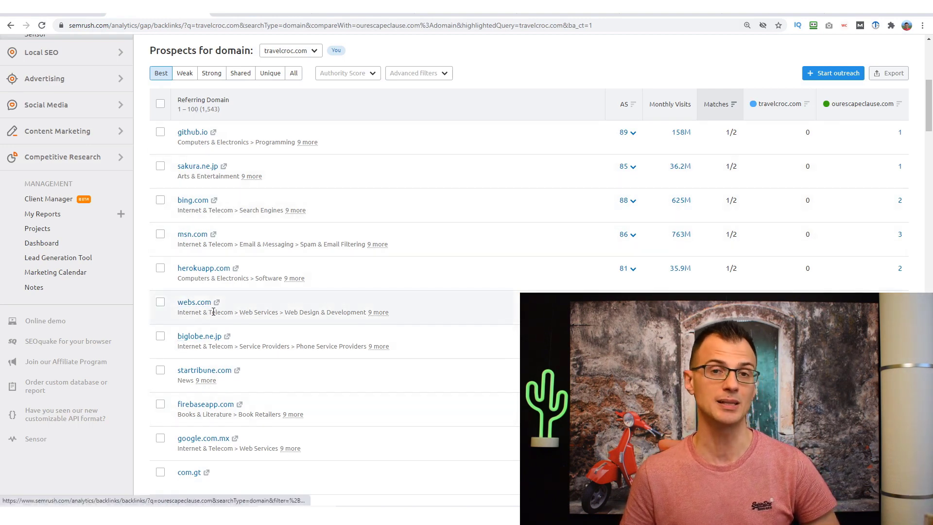
Step: Search the Keyword Magic Tool for "hawaii"
scroll(243, 331, up, 7)
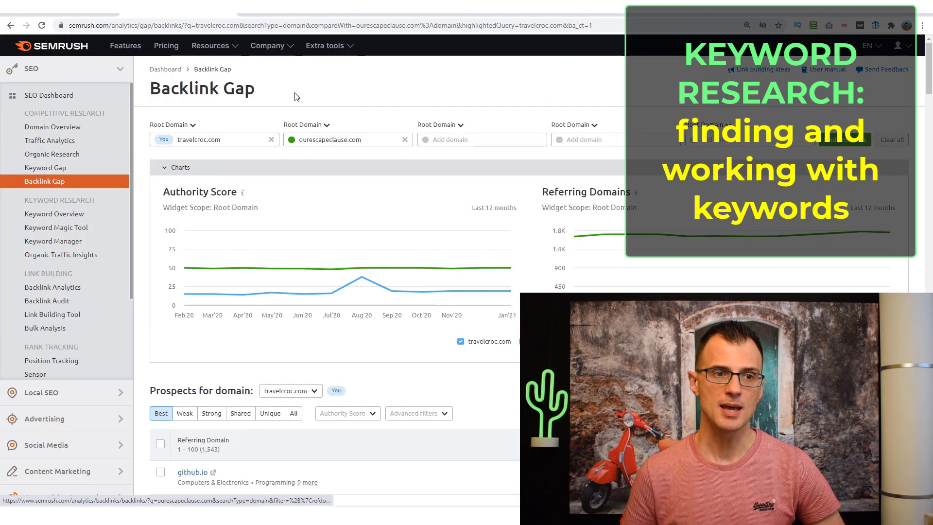
click(79, 227)
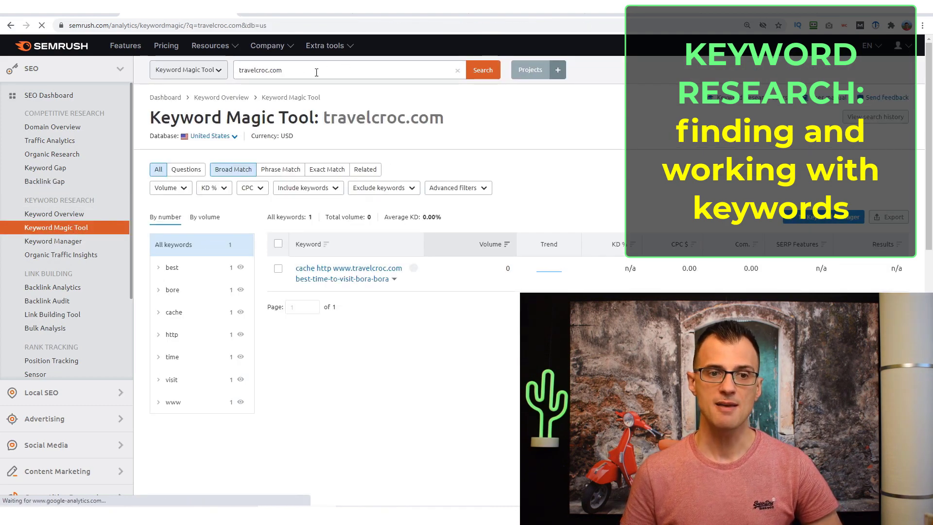
click(307, 74)
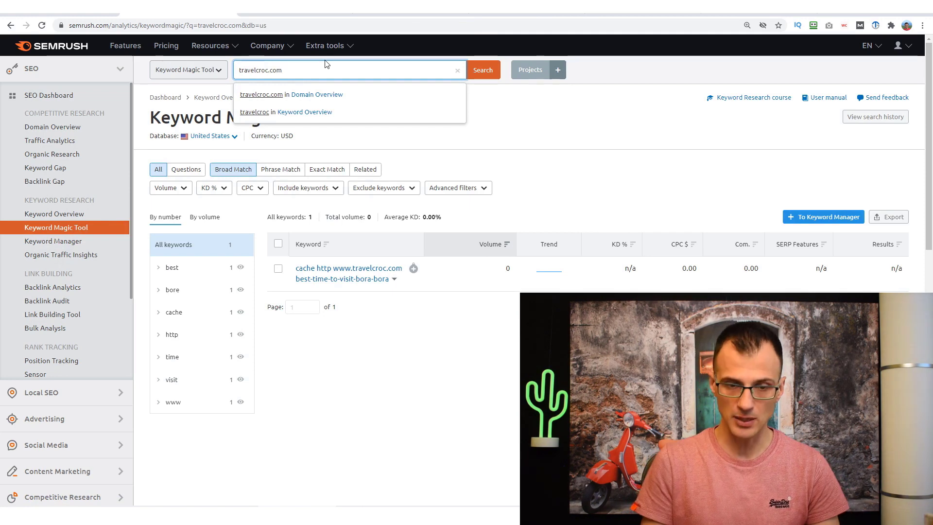
key(ctrl+a)
text(hawaii)
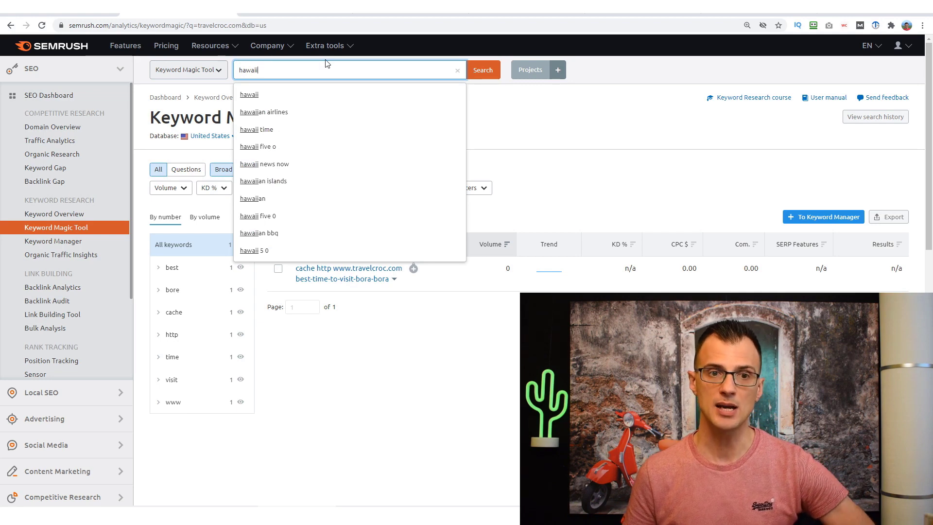
click(482, 79)
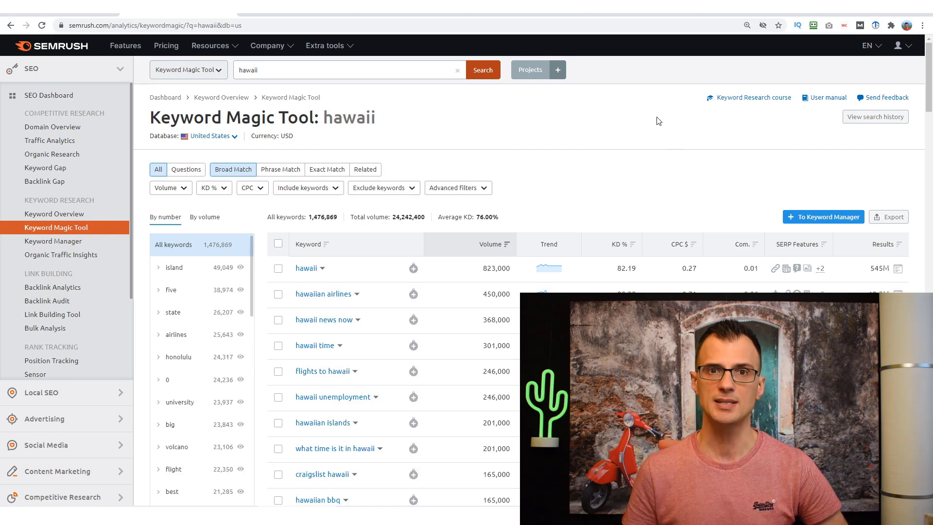
Step: Filter the hawaii keywords to a custom keyword difficulty range with an upper limit of 55%
scroll(634, 138, down, 3)
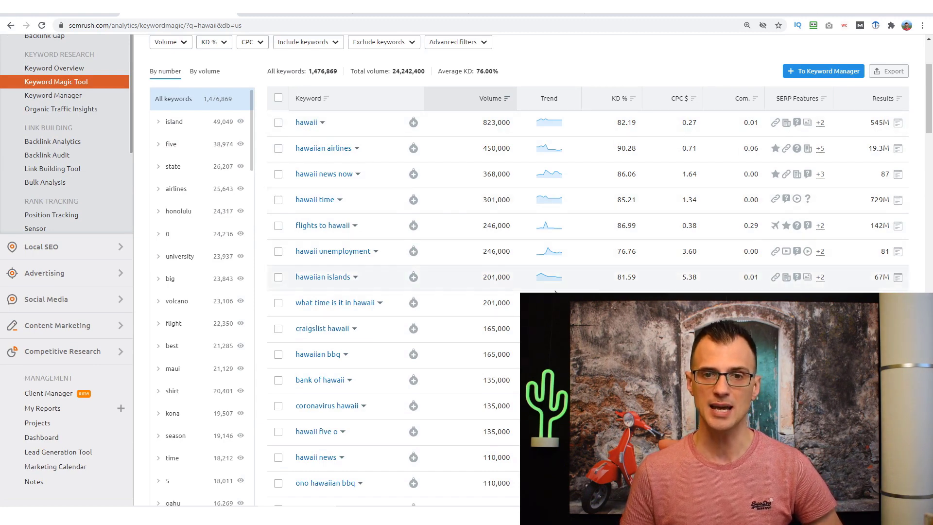
scroll(334, 246, up, 3)
scroll(543, 225, down, 3)
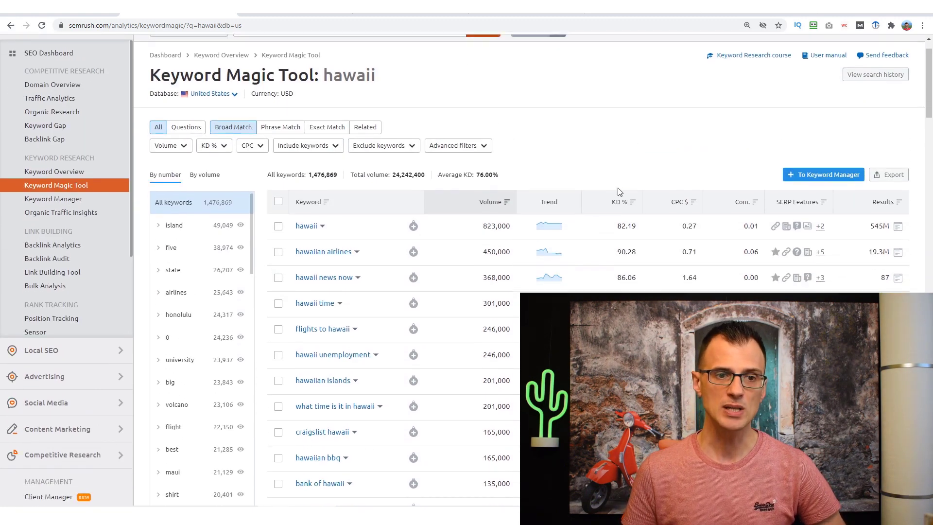
scroll(327, 125, up, 1)
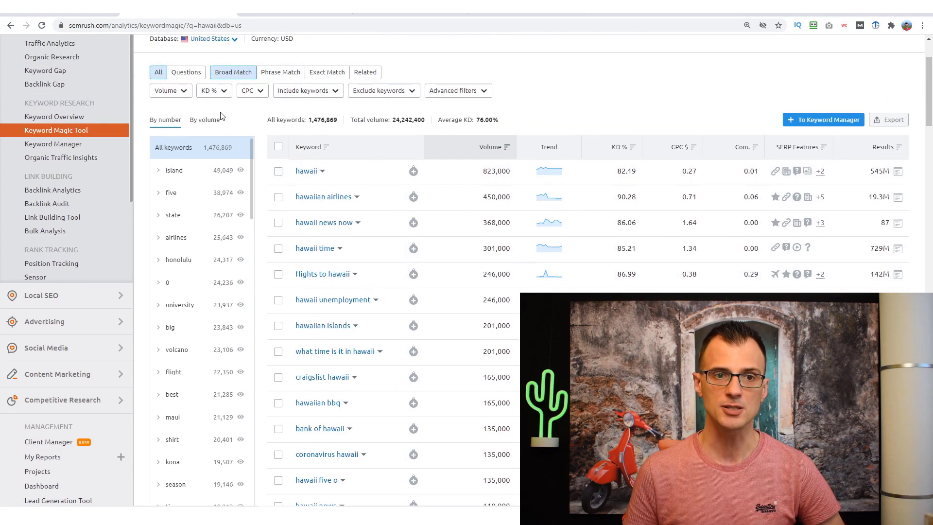
click(217, 93)
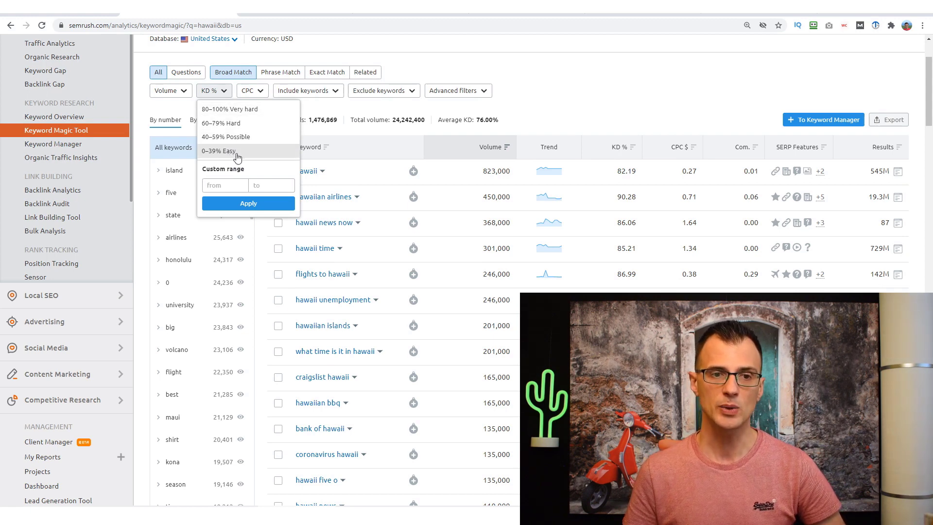
click(282, 184)
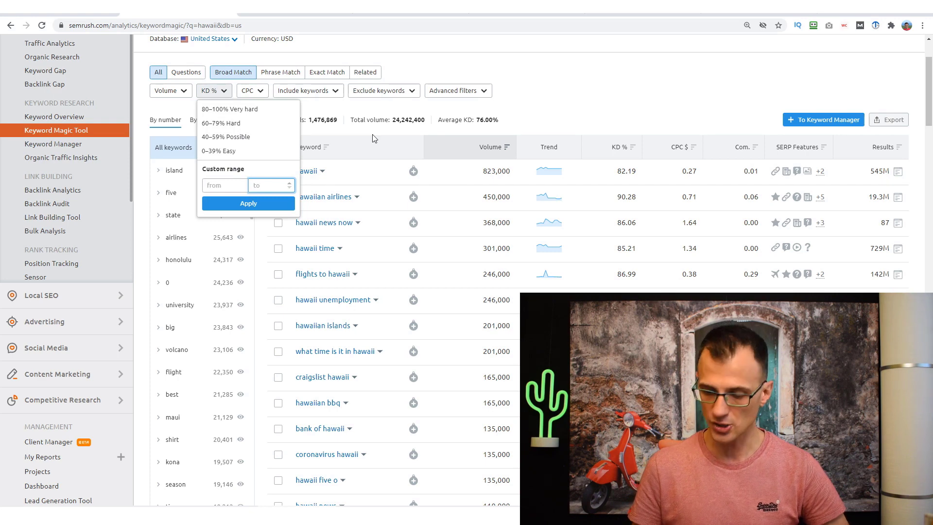
click(262, 212)
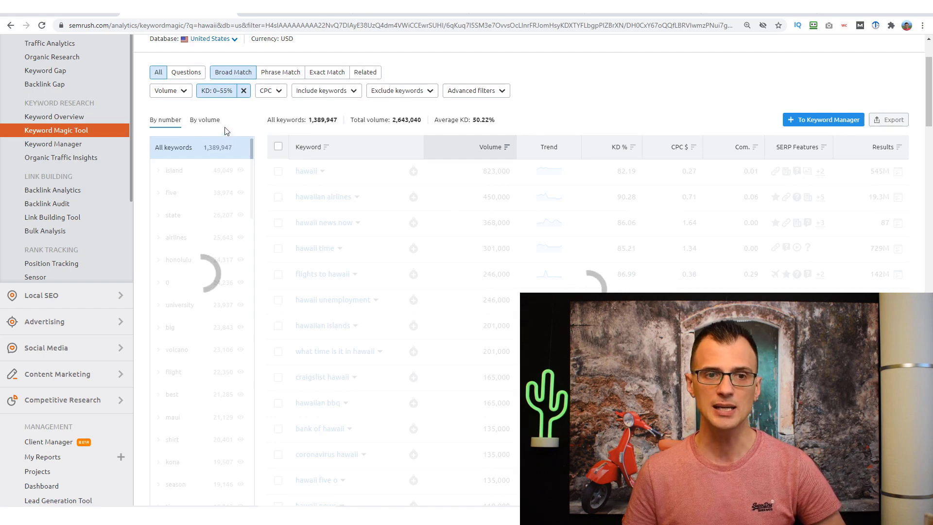
Step: Add an advanced filter that limits the hawaii keywords to a word count of 5 or more
scroll(341, 126, up, 1)
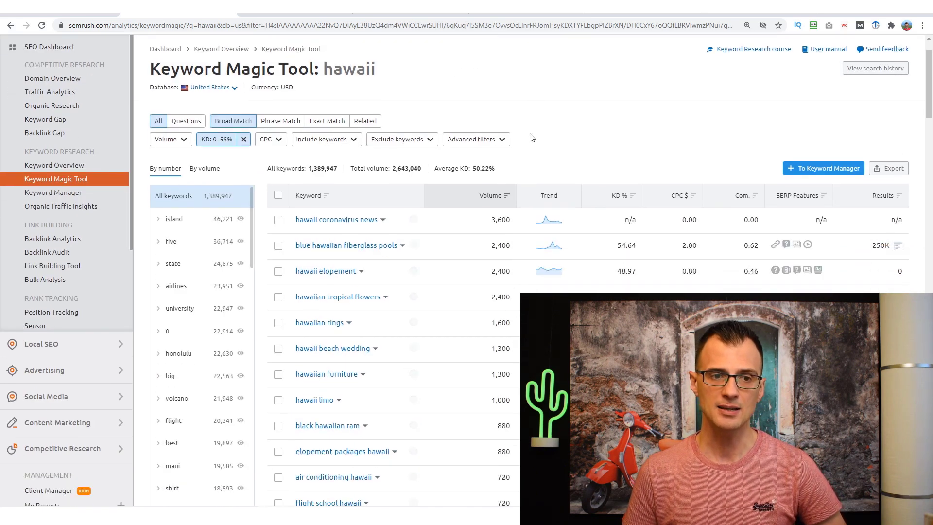
click(500, 139)
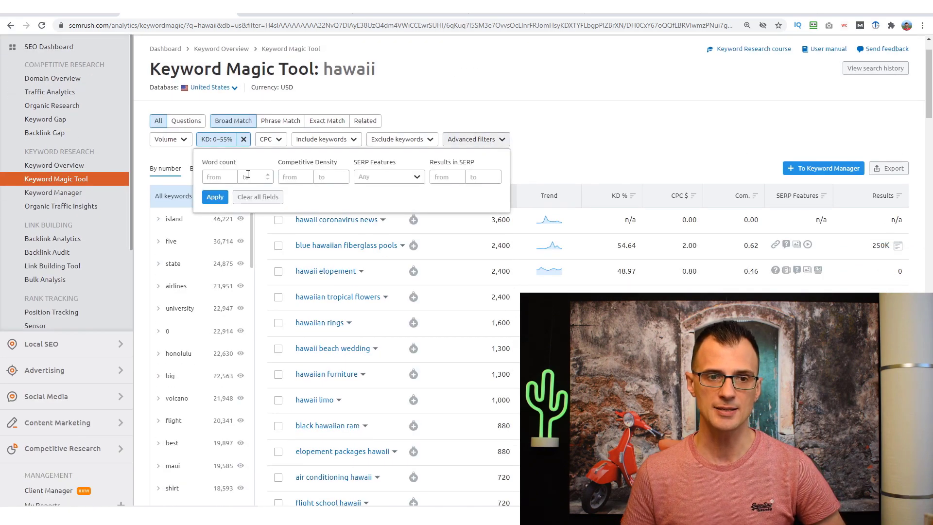
click(218, 177)
text(5)
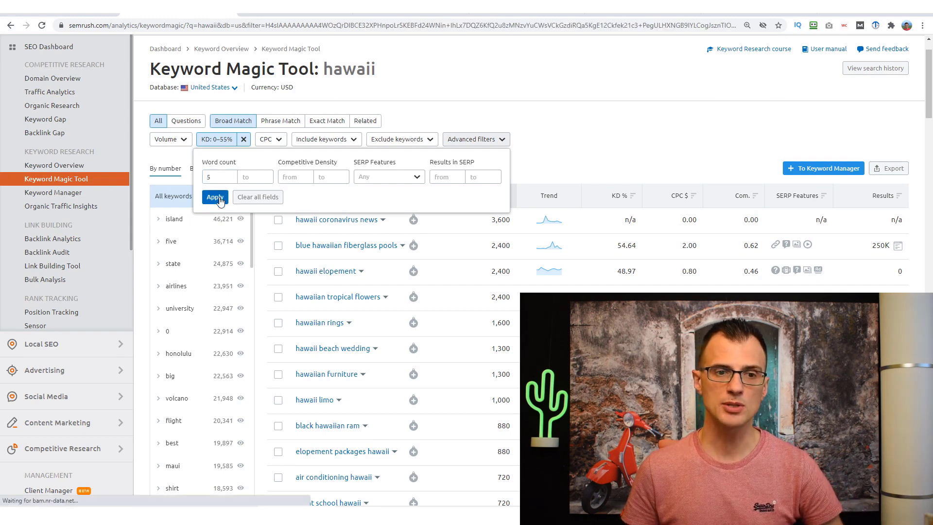
click(215, 197)
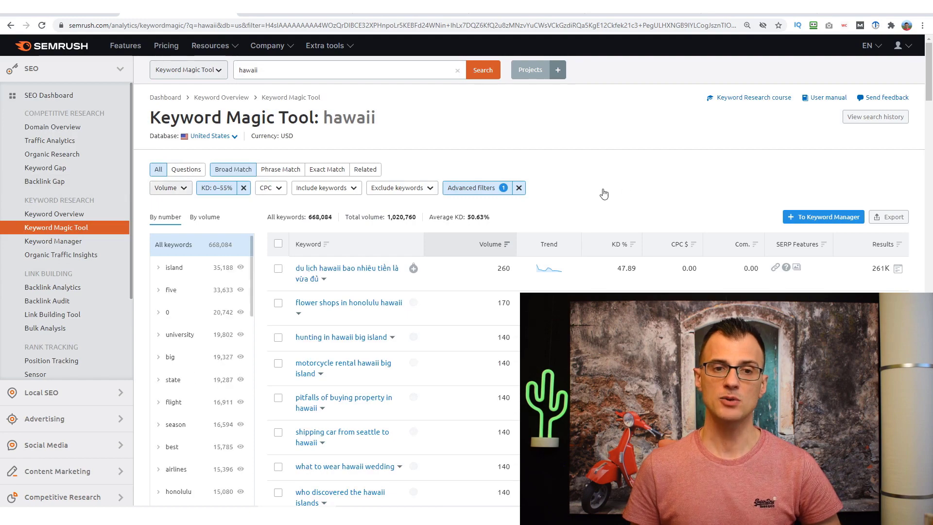
Step: Review the filtered long-tail keywords and open the overview of "hunting in hawaii big island" in a new tab
scroll(308, 204, down, 1)
scroll(307, 204, down, 1)
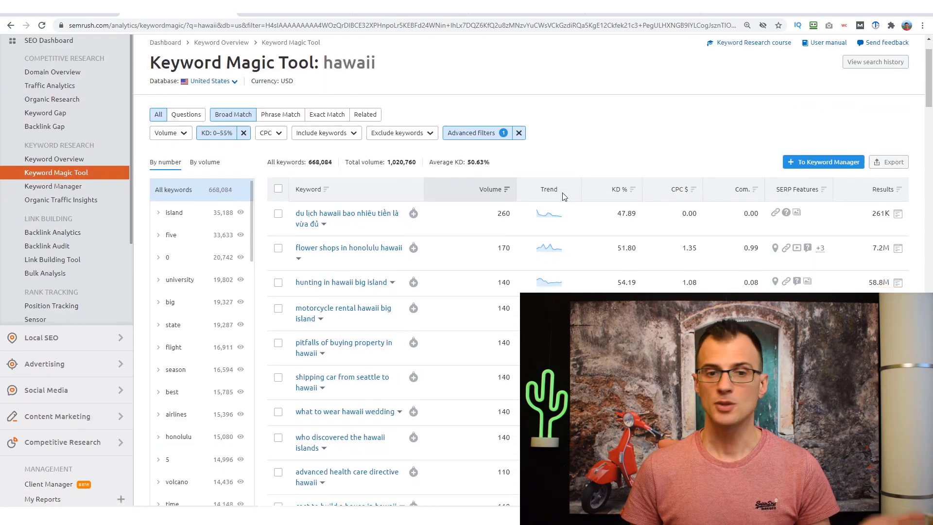
scroll(442, 203, down, 2)
scroll(442, 202, down, 1)
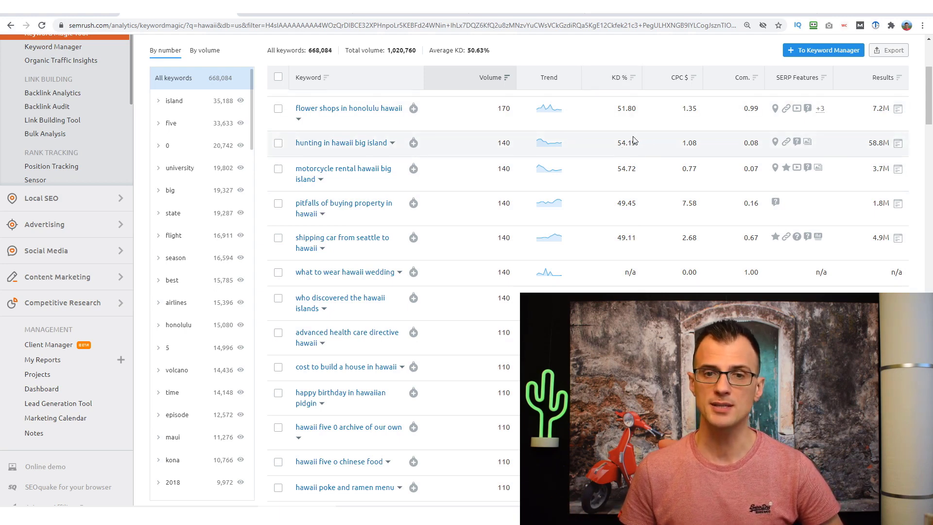
right_click(365, 146)
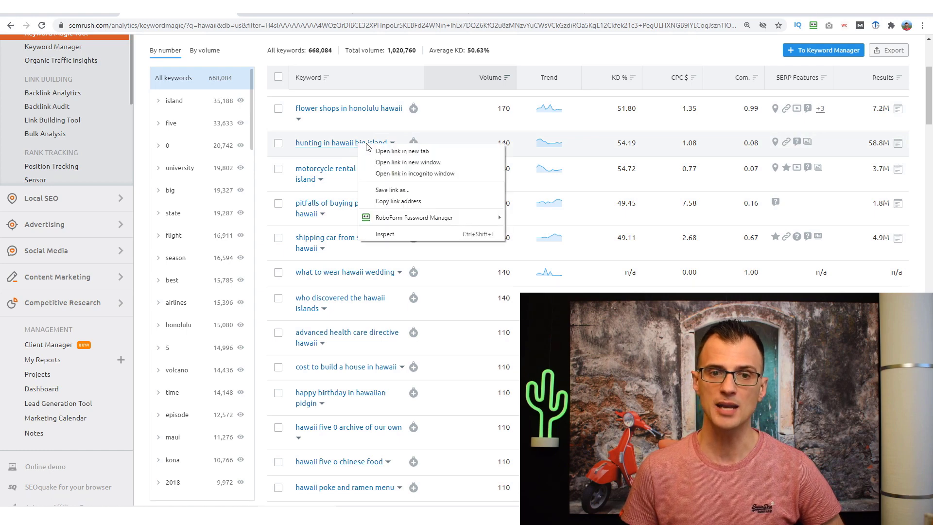
click(370, 152)
key(ctrl+Tab)
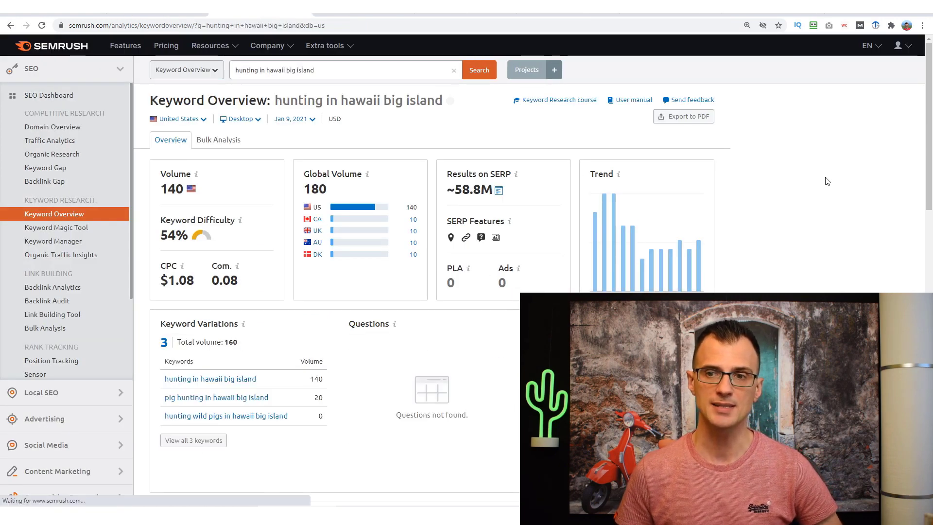
Step: Get the SERP Analysis metrics for the keyword and review the top 10 pages' authority score, referring domains and backlinks
scroll(900, 132, down, 8)
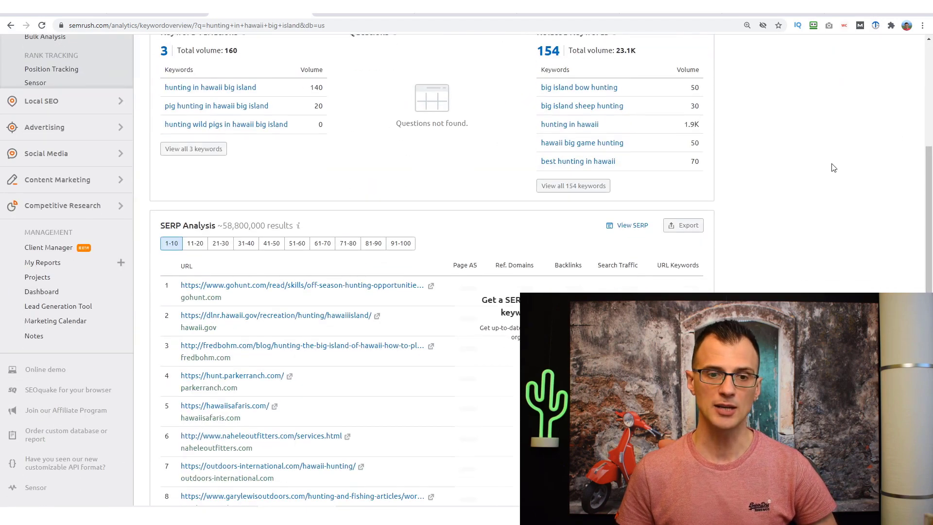
scroll(263, 116, down, 2)
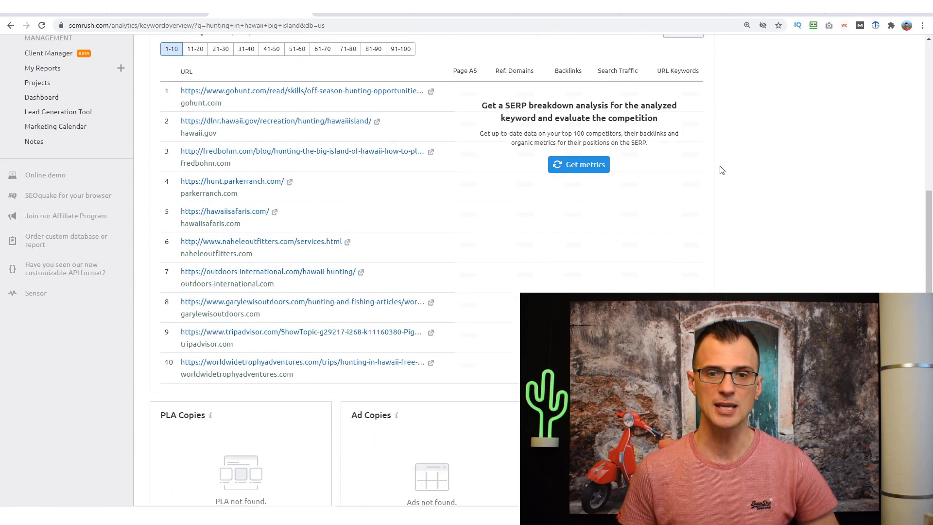
click(599, 169)
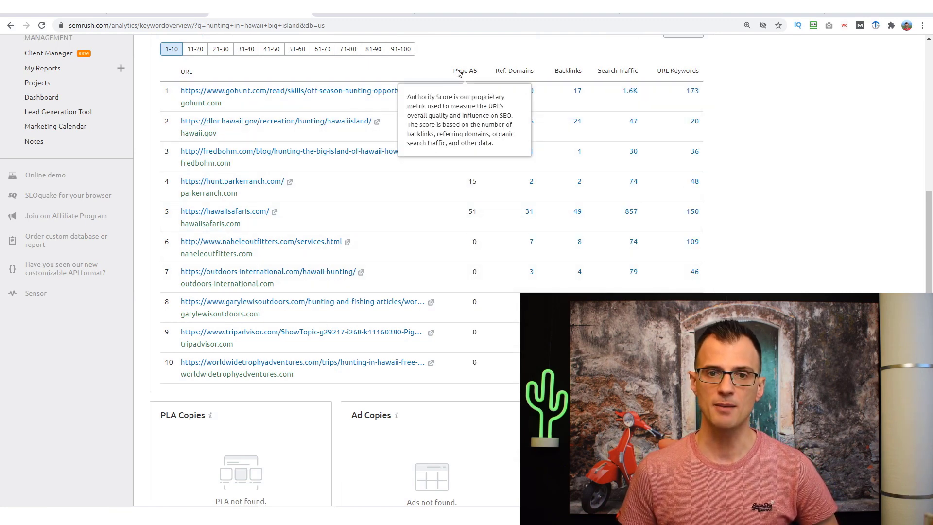
scroll(467, 228, down, 2)
scroll(477, 252, up, 2)
mouse_move(516, 79)
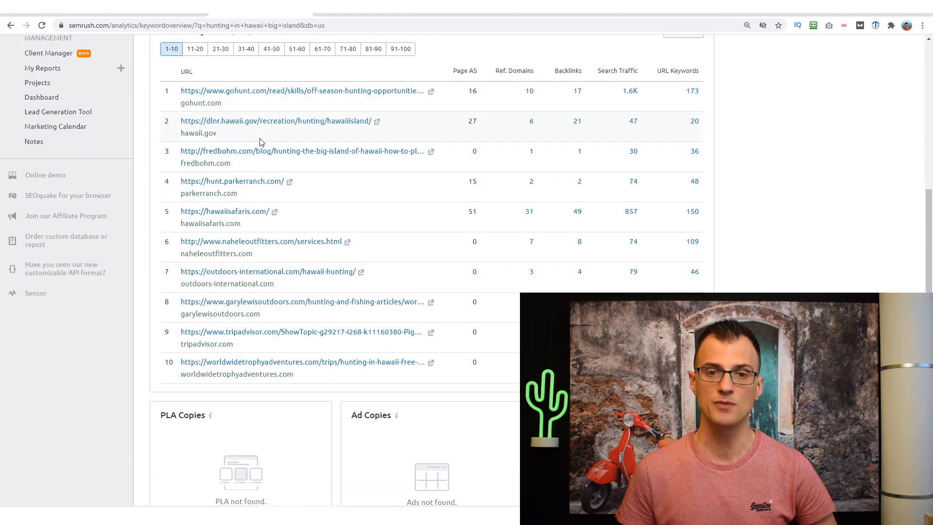
scroll(818, 187, down, 4)
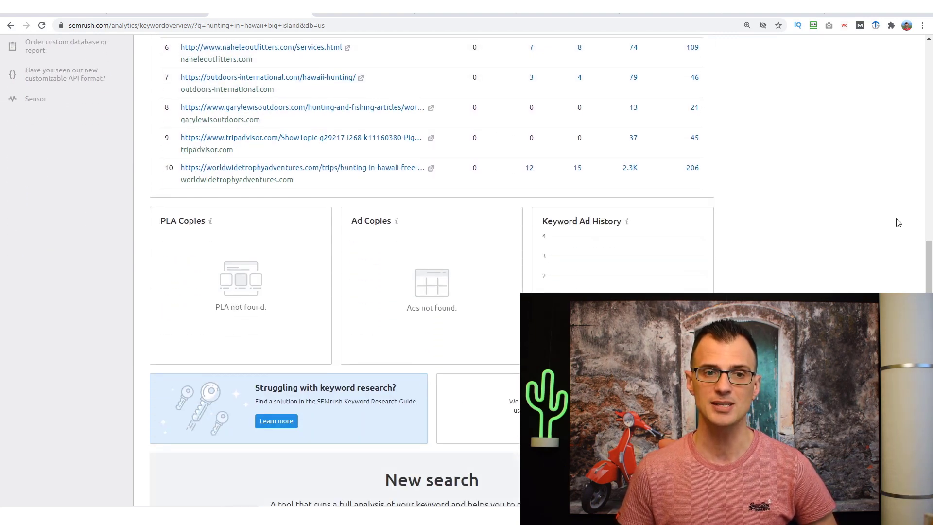
Step: Examine the zero backlink figures of the garylewisoutdoors.com and tripadvisor.com results in the SERP Analysis
mouse_move(626, 229)
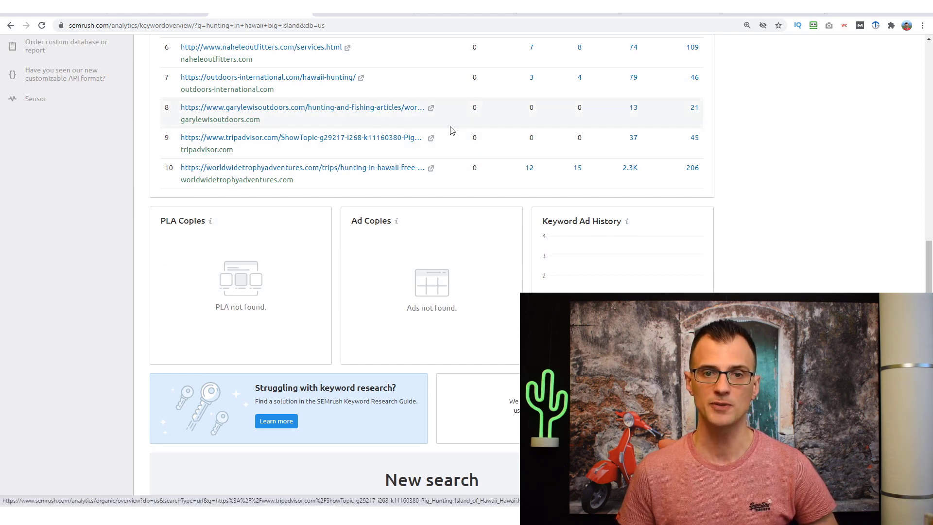
drag(471, 109, 486, 147)
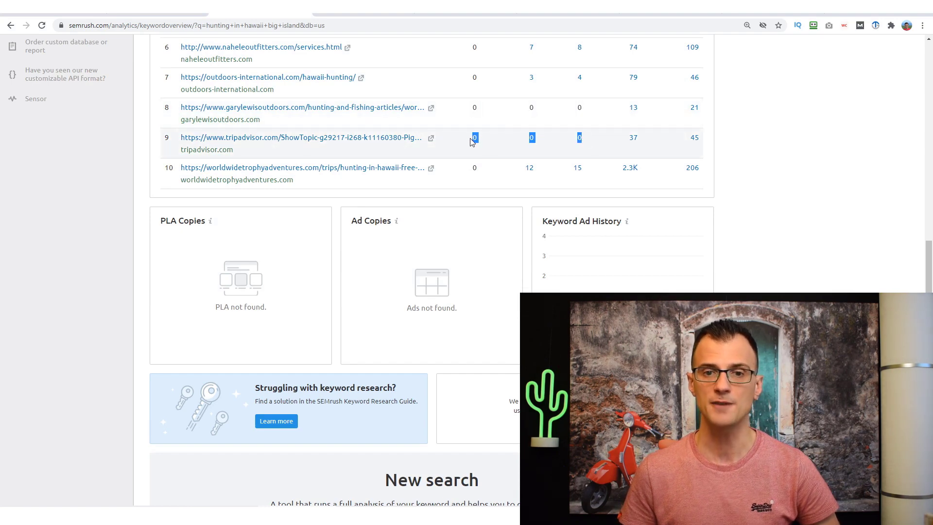
click(775, 158)
scroll(510, 204, up, 5)
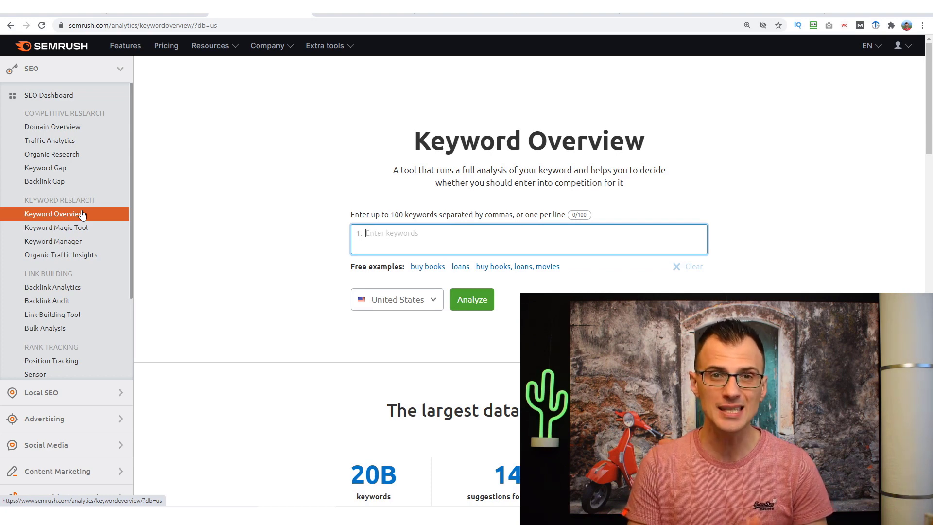
Step: Open Backlink Analytics, followed by the Link Building Tool's project list
scroll(58, 228, down, 3)
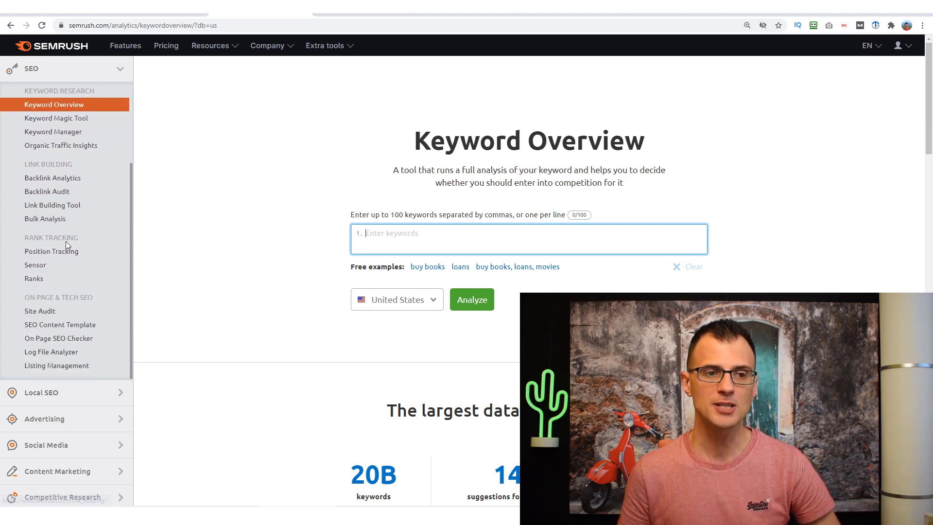
click(75, 184)
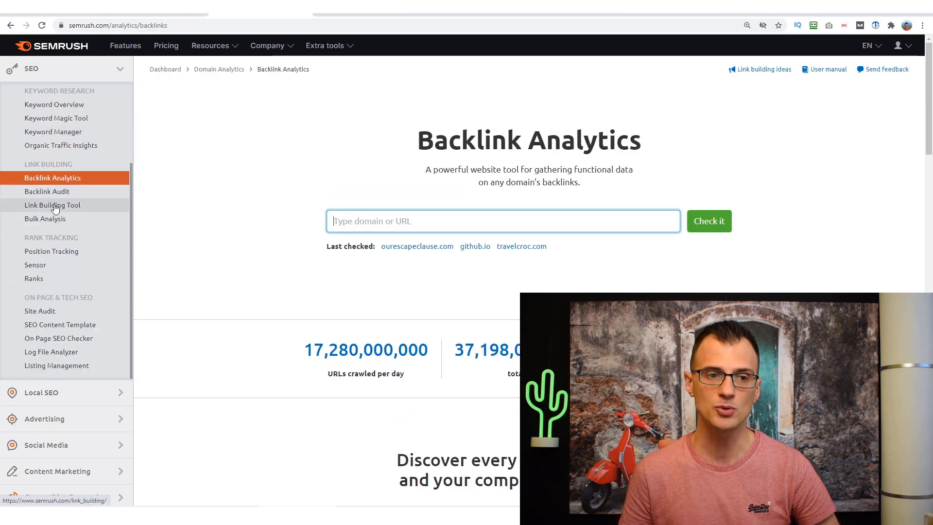
click(29, 205)
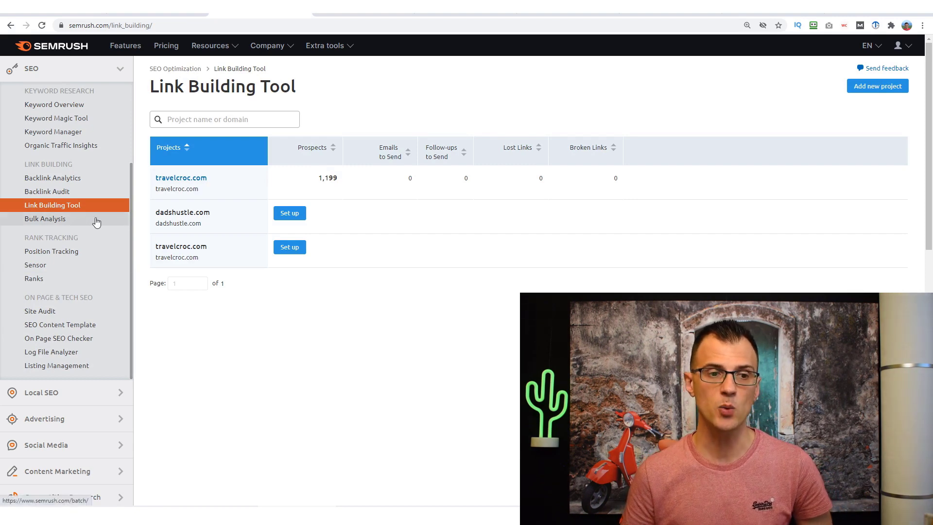
Step: Look through the rank tracking, on-page SEO, content marketing and management tools that Semrush offers
scroll(30, 219, down, 1)
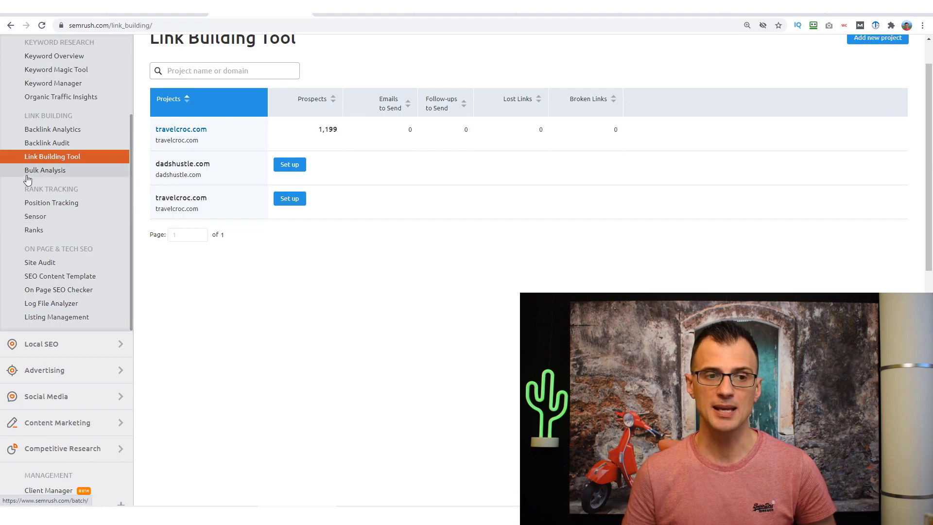
scroll(63, 212, down, 2)
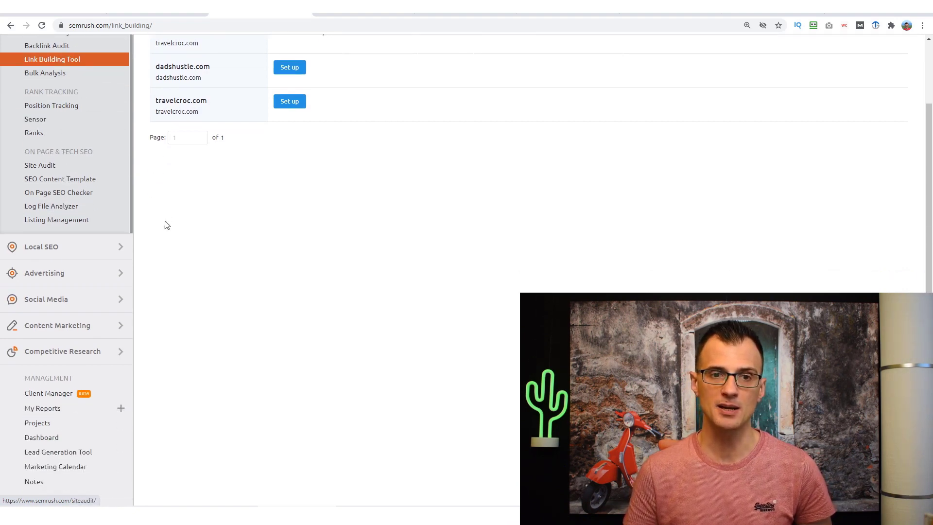
scroll(167, 225, up, 2)
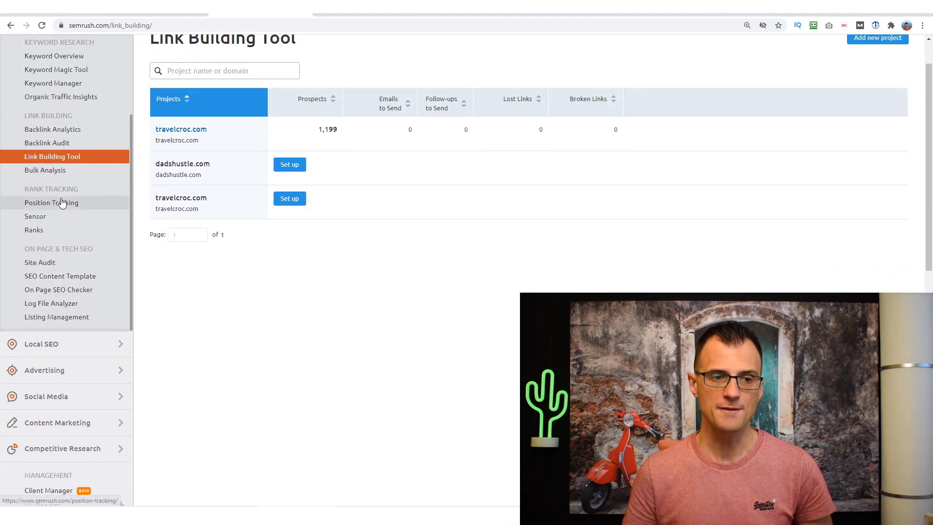
scroll(54, 165, down, 5)
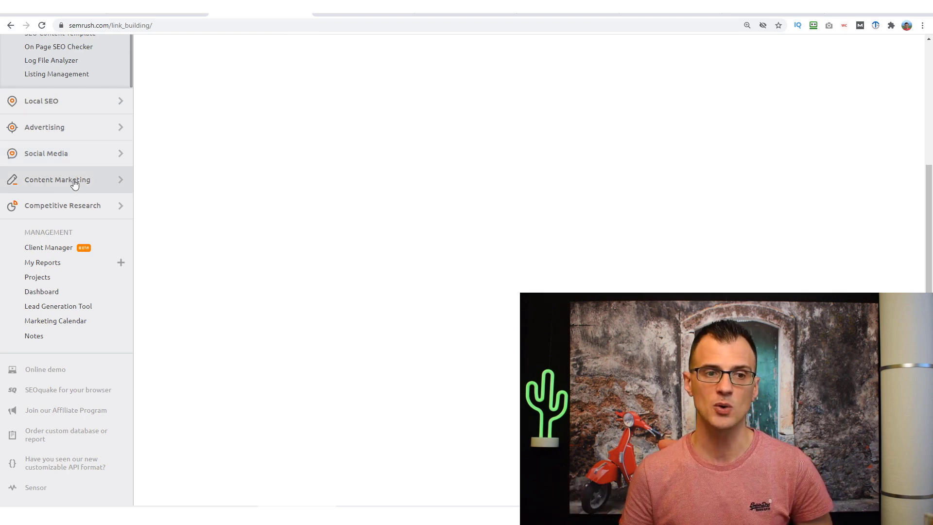
scroll(114, 189, up, 6)
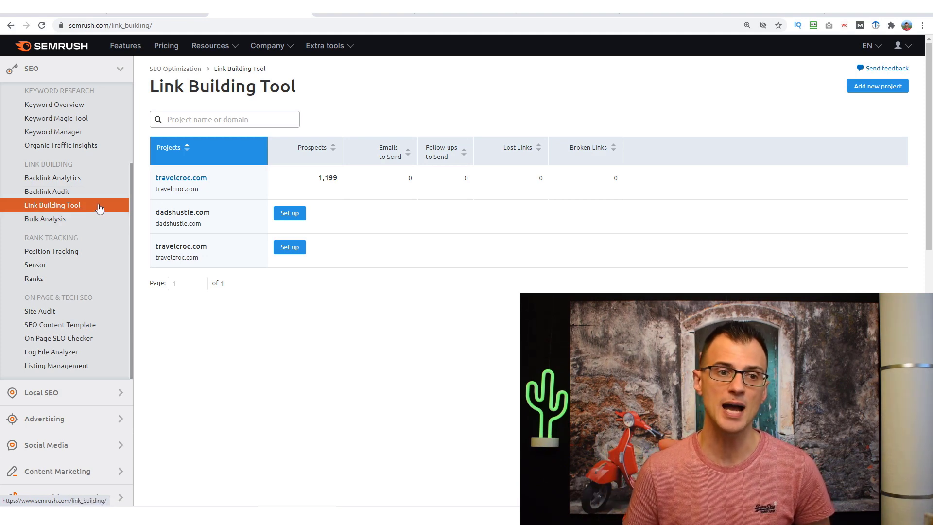
scroll(67, 194, up, 1)
scroll(66, 195, up, 1)
scroll(62, 196, down, 2)
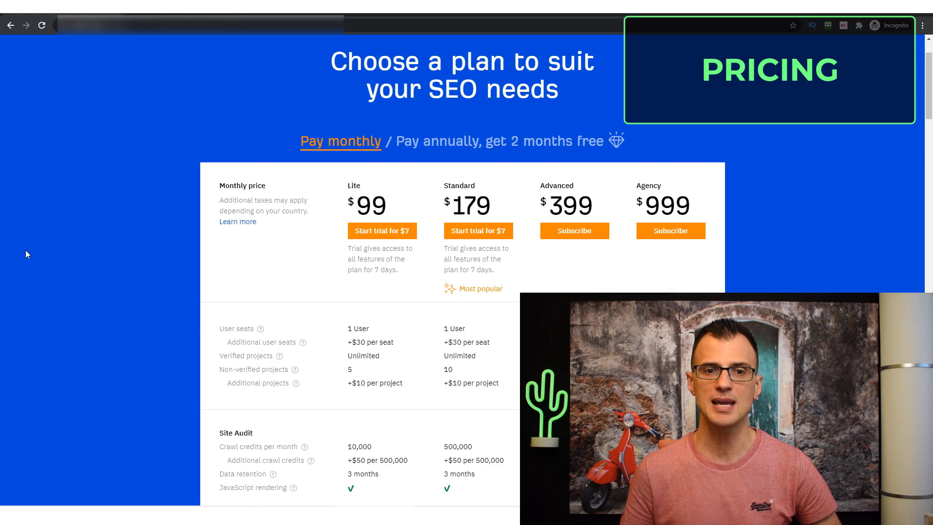
Step: Compare the monthly plan prices and limits of Ahrefs with the Semrush Plans & Pricing page
scroll(63, 335, up, 2)
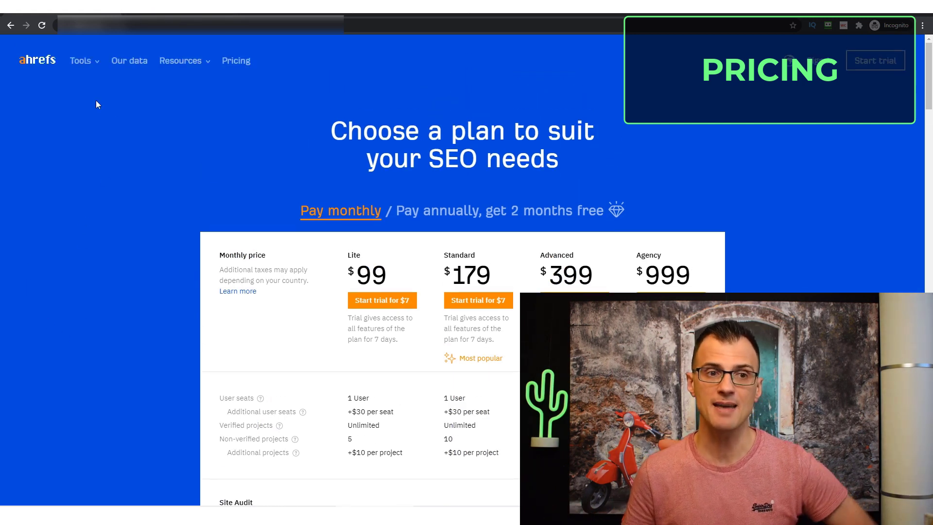
scroll(87, 122, down, 1)
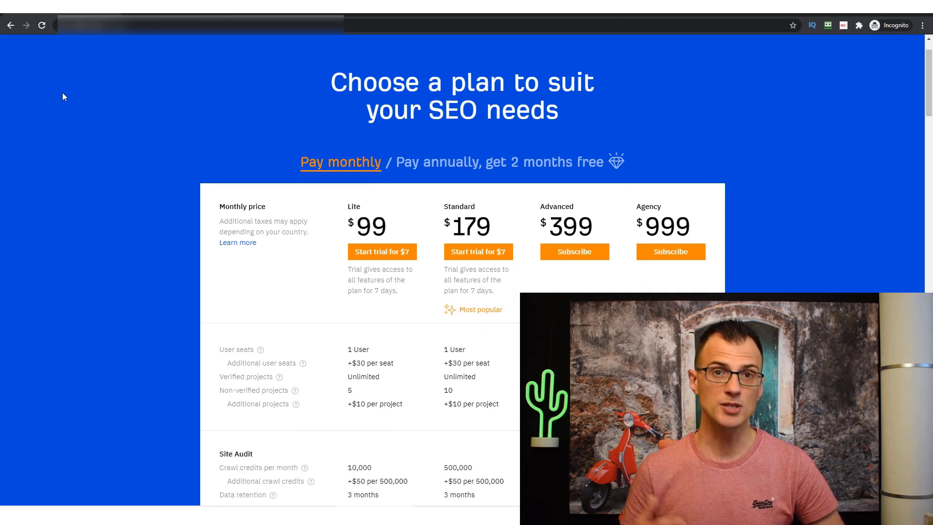
scroll(78, 97, down, 1)
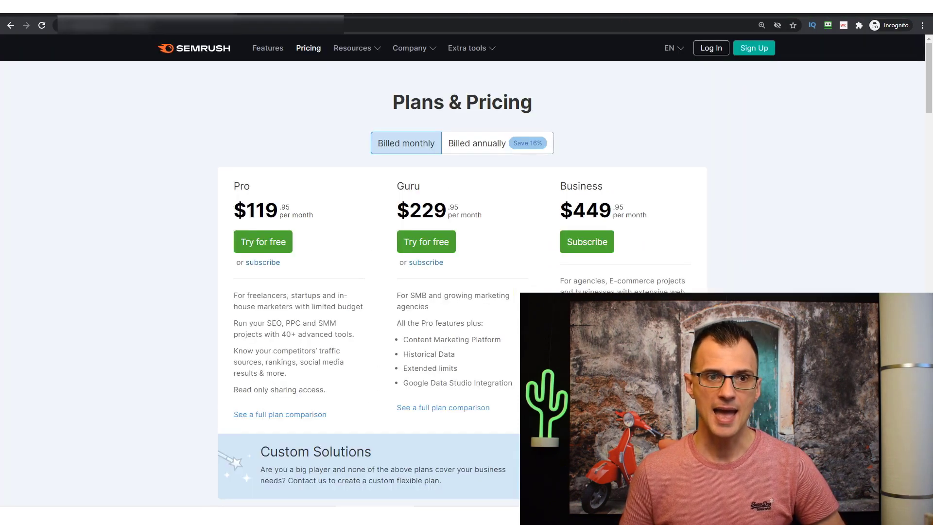
click(10, 25)
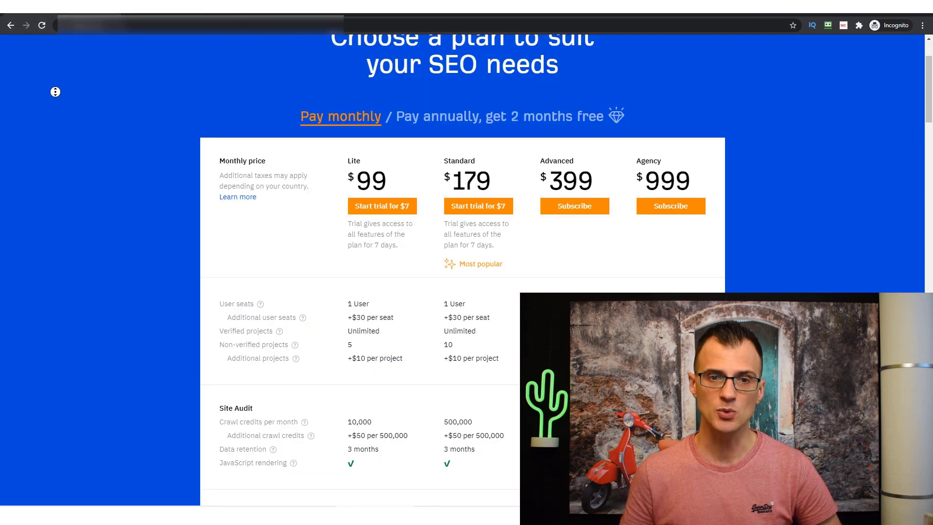
scroll(63, 78, down, 3)
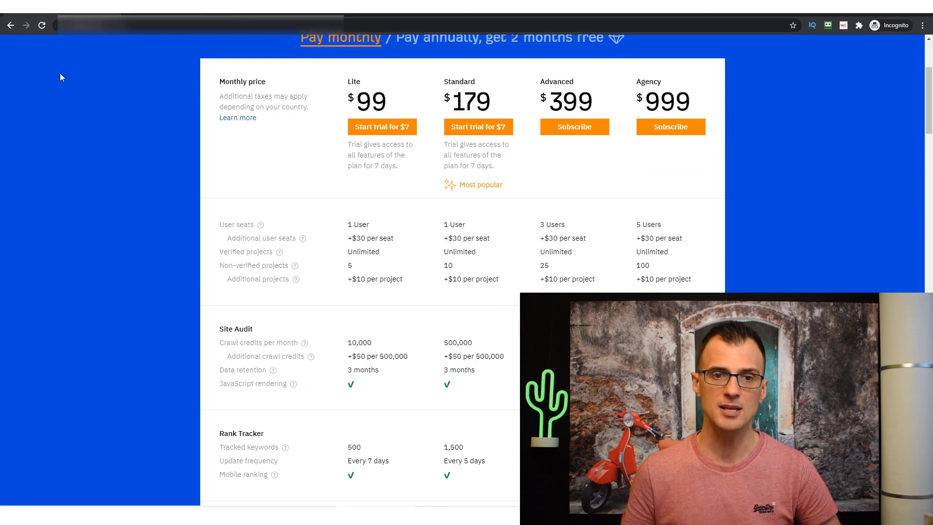
scroll(341, 146, up, 2)
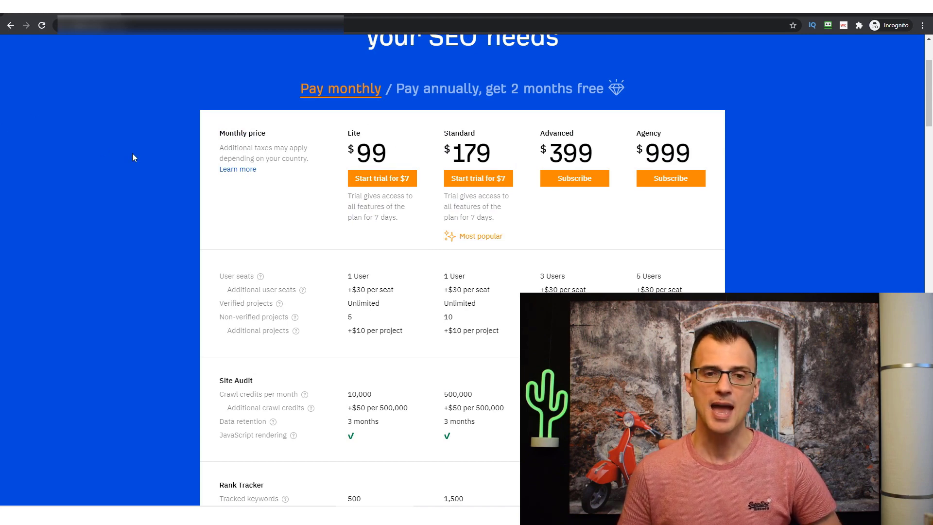
Step: Highlight the trial description of the Ahrefs Lite plan and clear the selection after reading it
scroll(256, 165, down, 1)
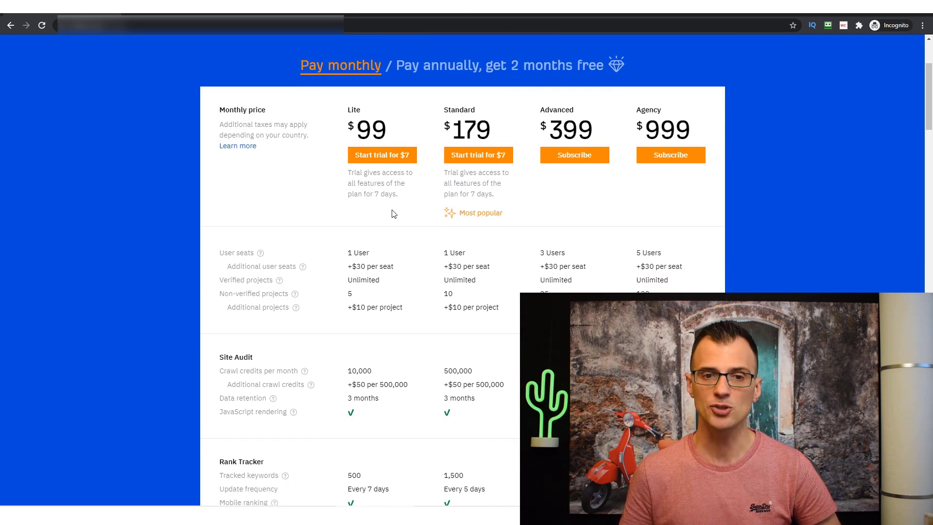
drag(408, 204, 346, 176)
scroll(89, 157, down, 1)
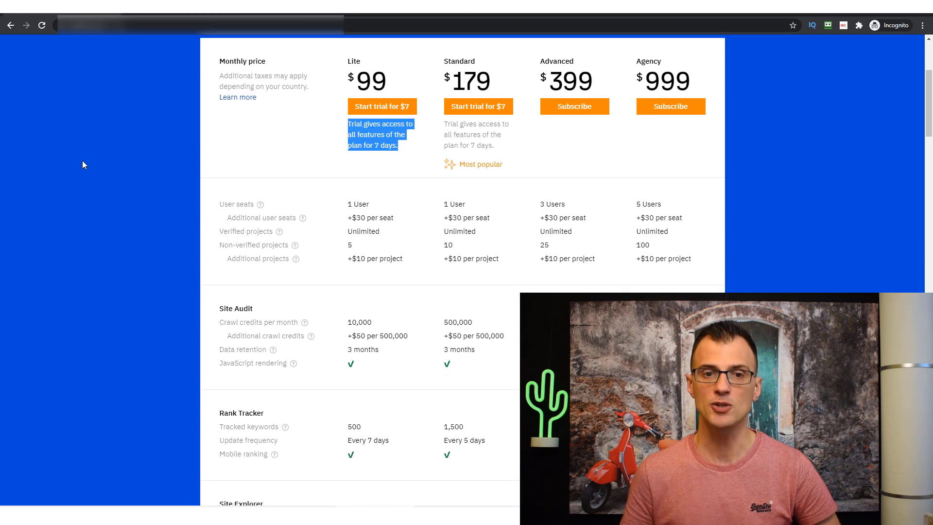
click(70, 168)
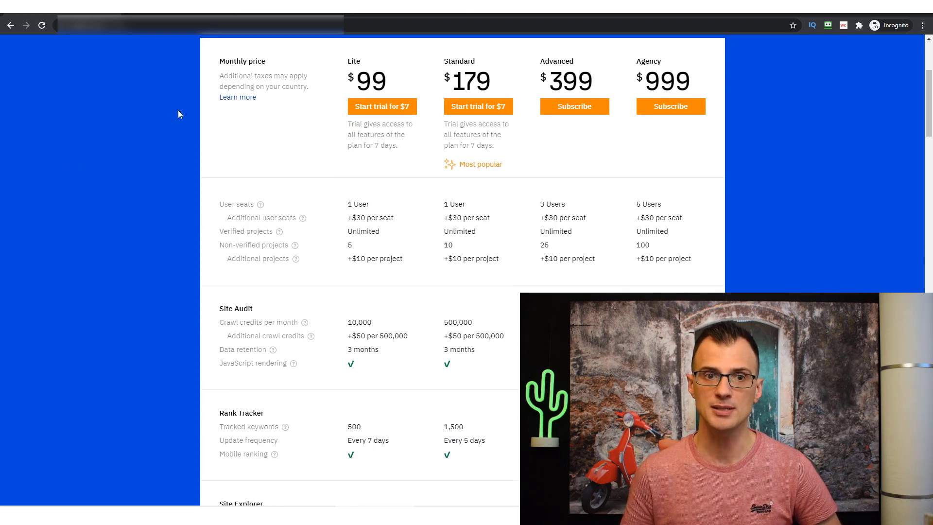
Step: Switch to the Semrush pricing page and compare its plan prices under monthly and annual billing
click(156, 14)
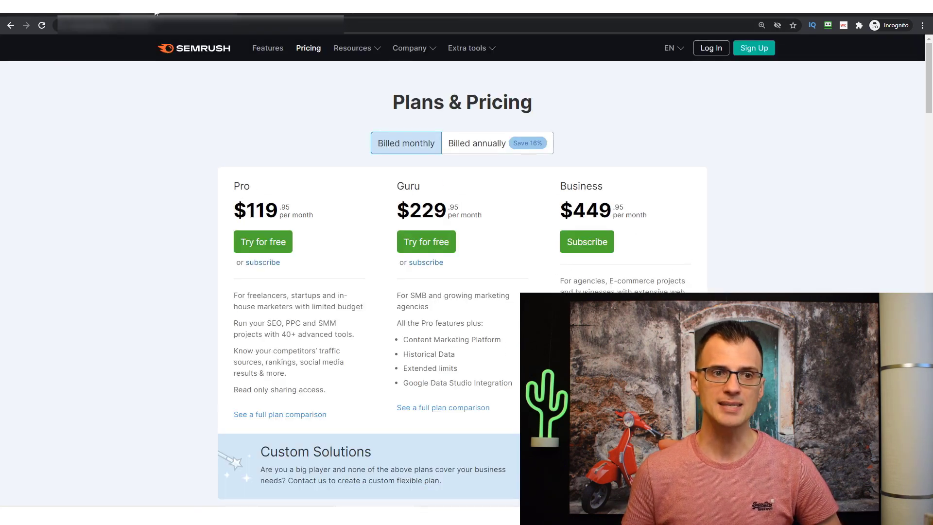
scroll(82, 236, down, 2)
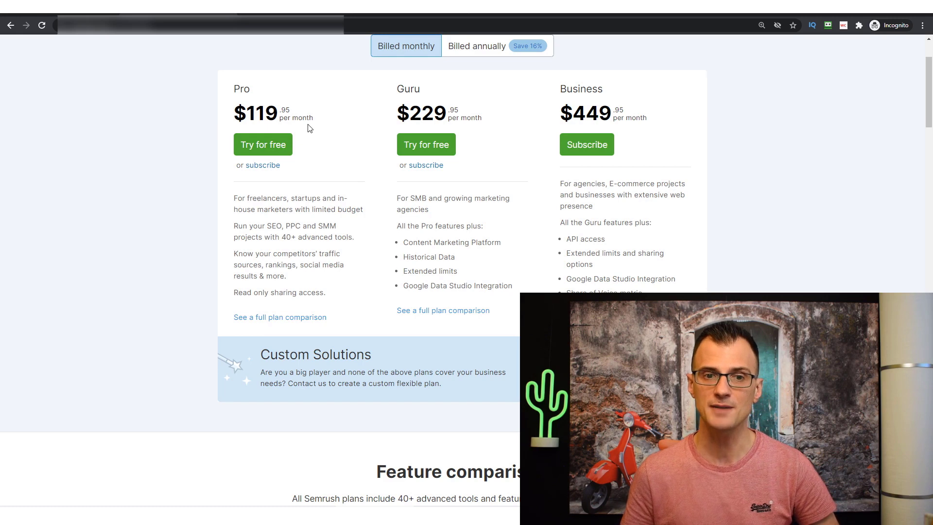
click(487, 57)
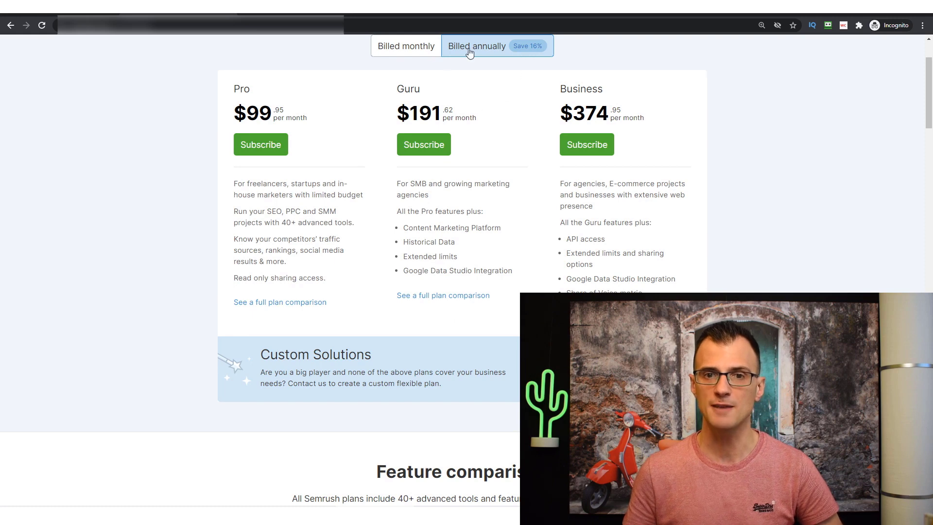
click(415, 53)
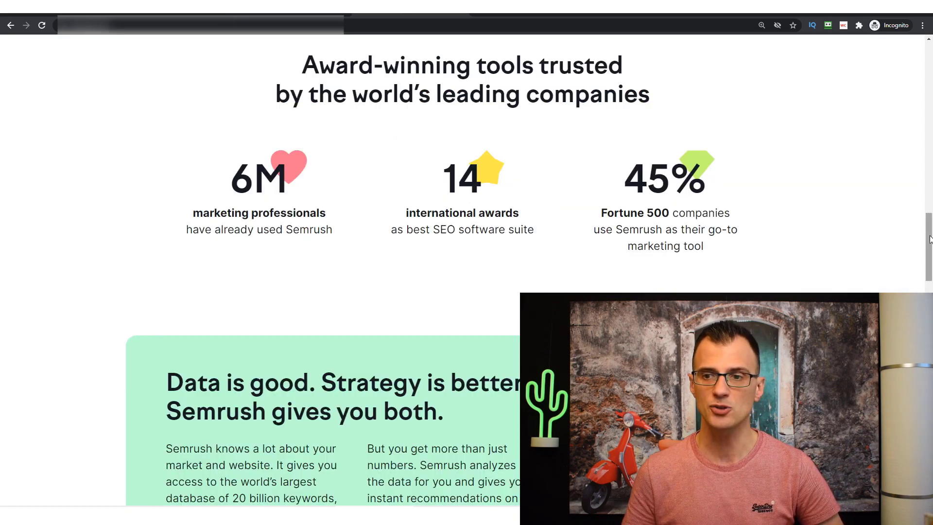
Step: Compare the standard free trial terms on the Semrush homepage with the Caffeinated Blogger special offer page
drag(928, 233, 928, 379)
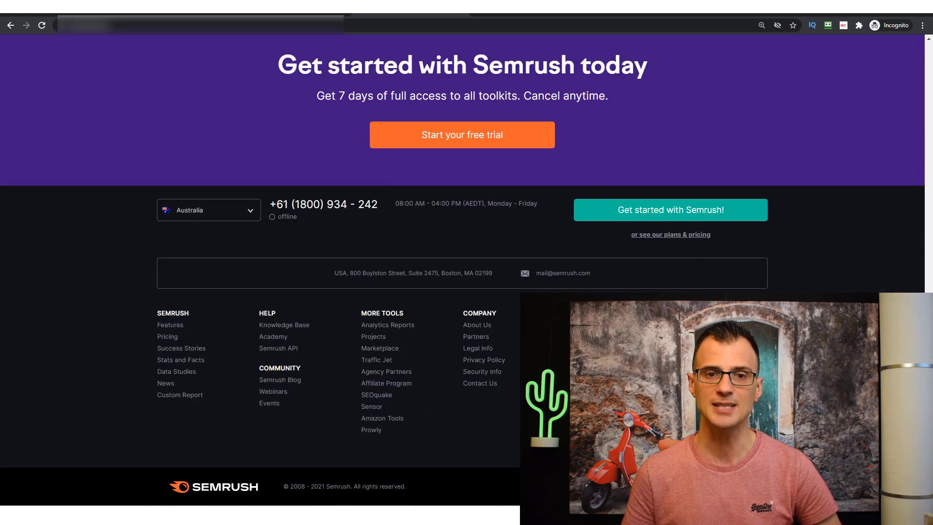
triple_click(327, 101)
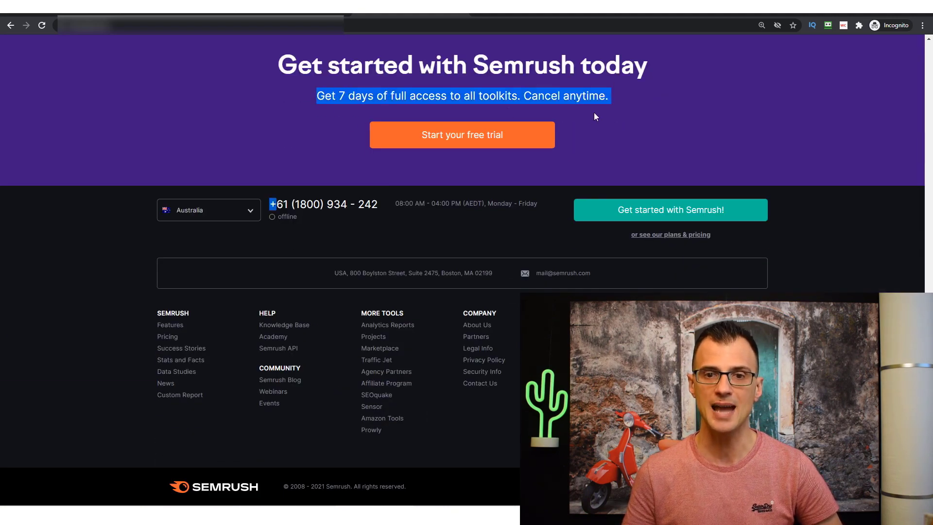
click(298, 10)
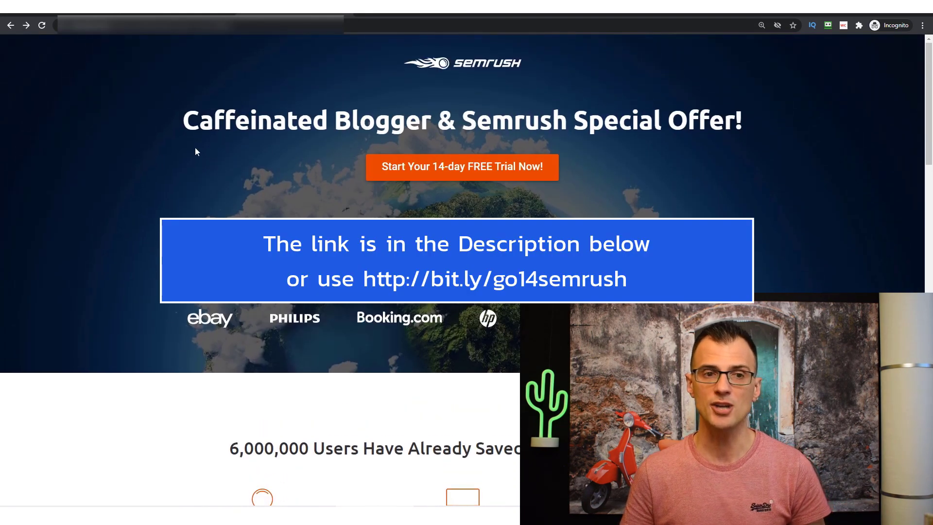
drag(253, 123, 495, 145)
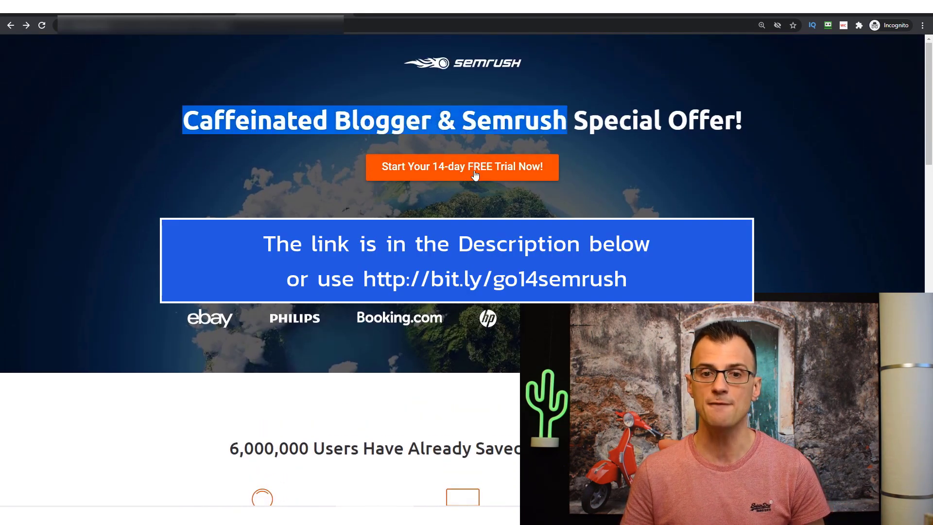
click(511, 139)
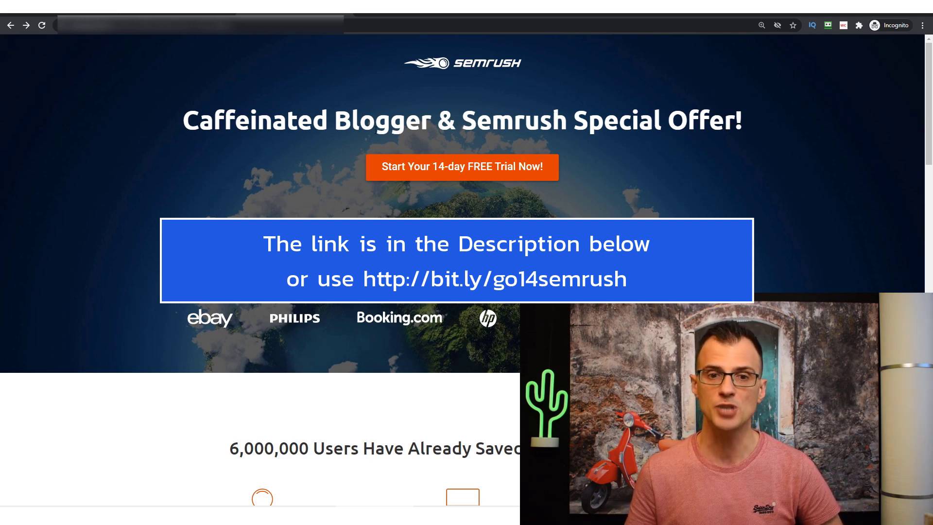
scroll(570, 155, down, 1)
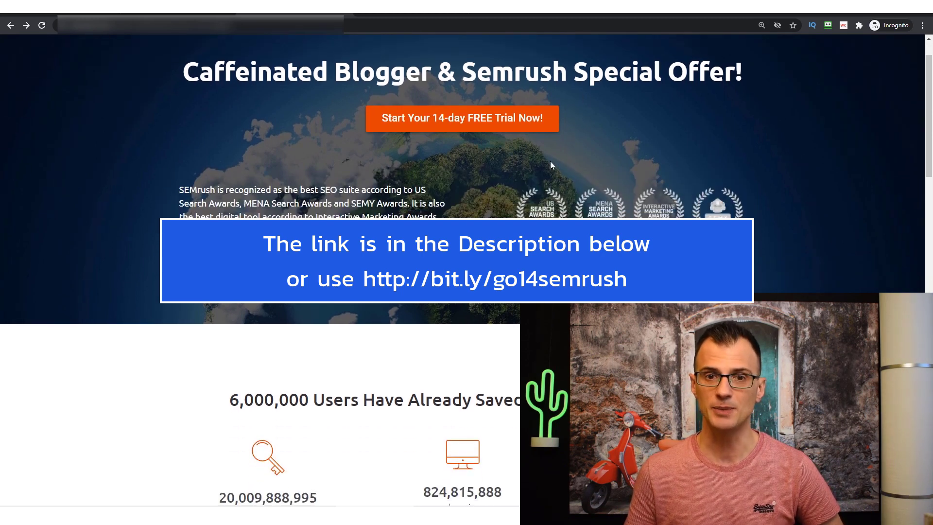